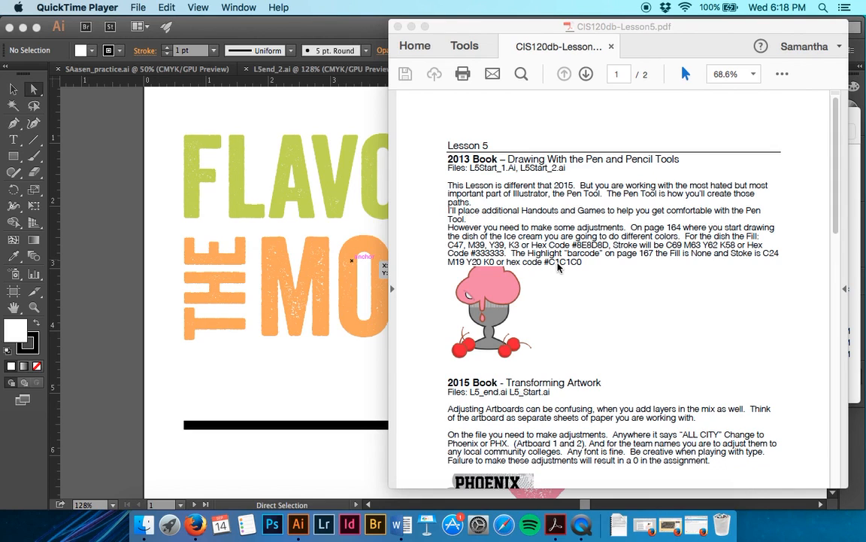
Step: Put the lesson PDF away, switch to Illustrator and examine the finished ice cream artwork in L5end_2.ai
left_click(412, 27)
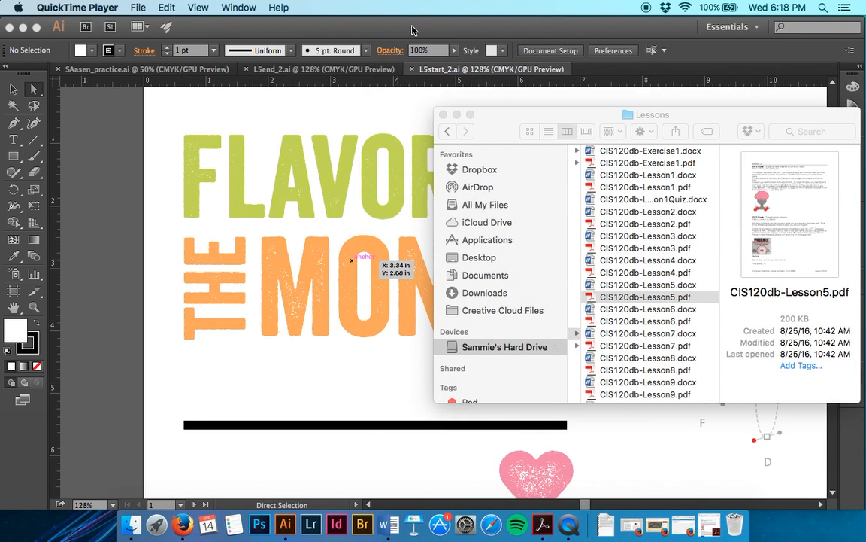
left_click(345, 120)
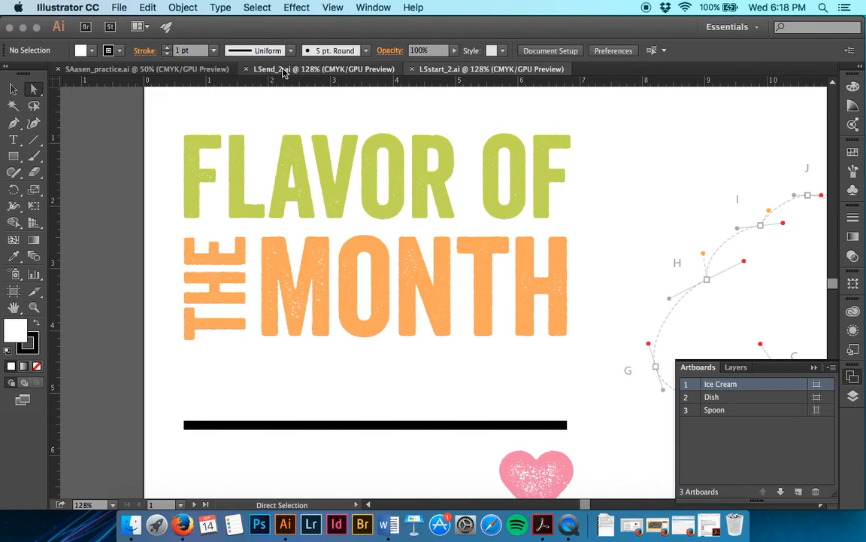
scroll(490, 175, "right", 8)
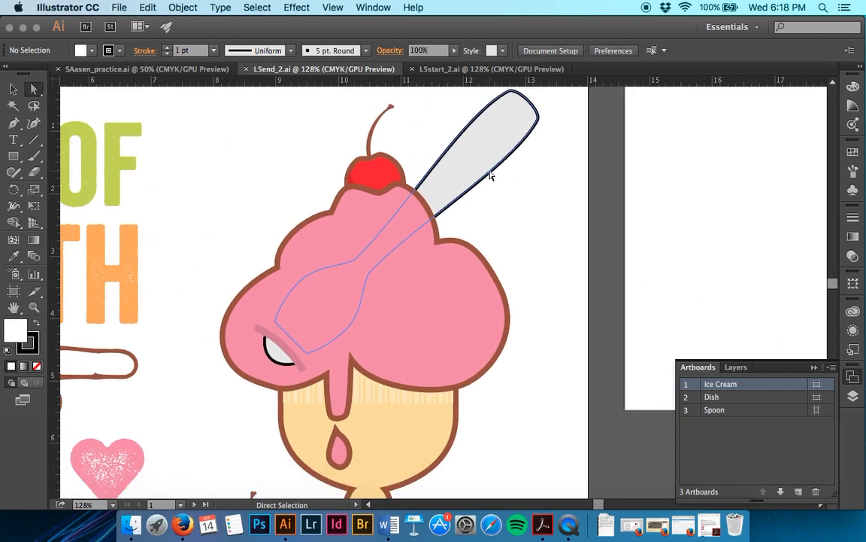
scroll(491, 175, "down", 5)
scroll(490, 175, "down", 3)
key("super+minus")
key("super+minus")
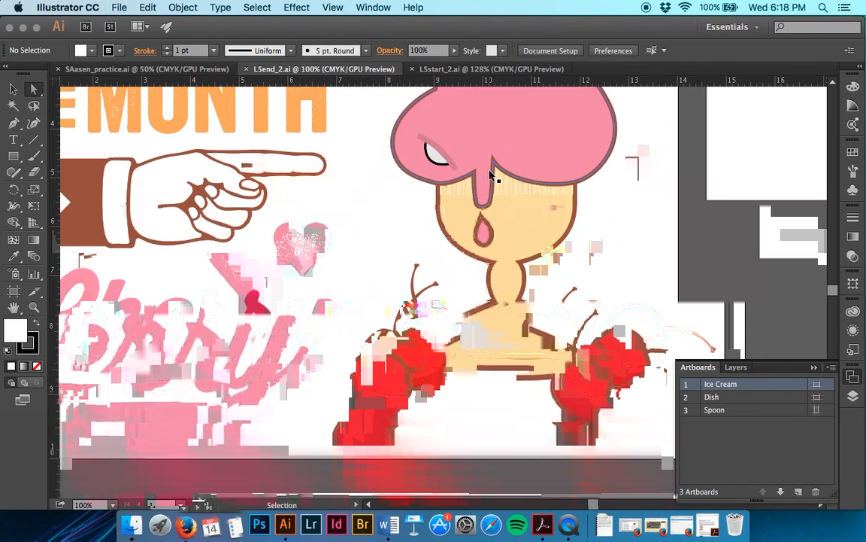
scroll(490, 175, "up", 3)
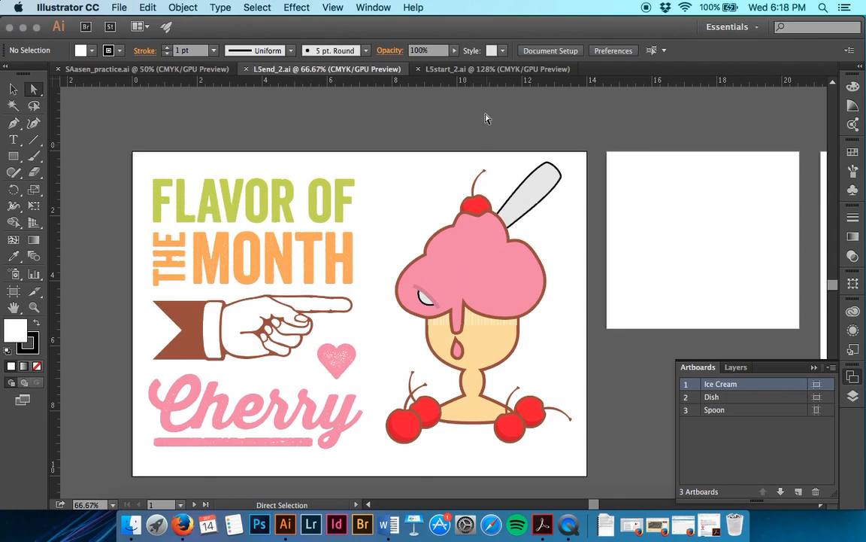
Step: Save L5start_2.ai as an Illustrator CC file in Lesson05, named with the author's name followed by _icecream
left_click(478, 69)
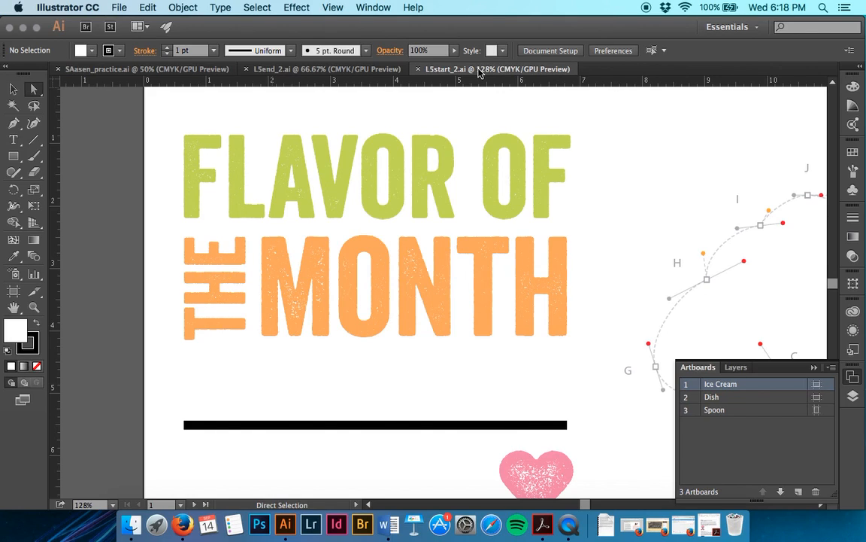
left_click(122, 7)
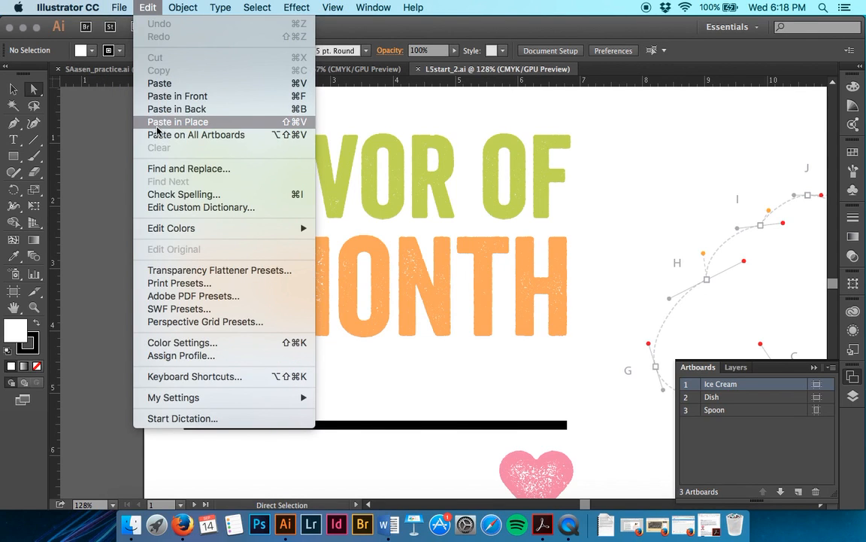
mouse_move(119, 6)
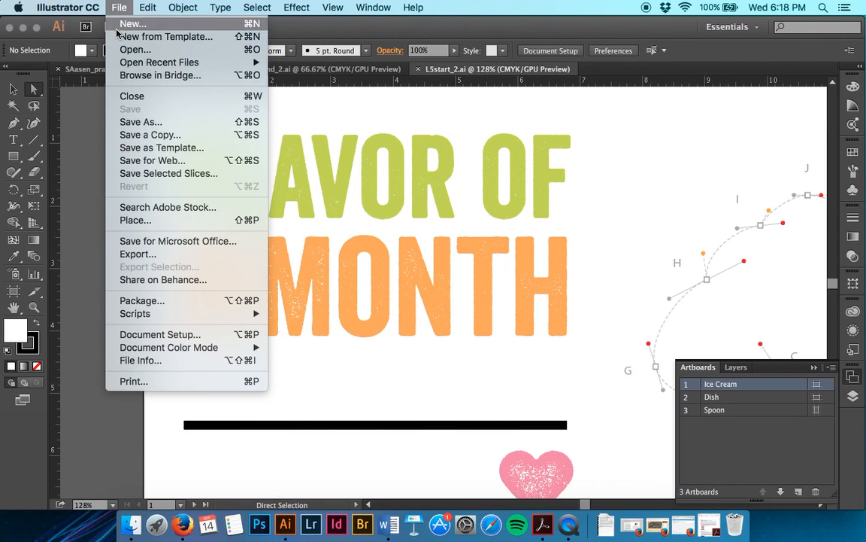
left_click(134, 121)
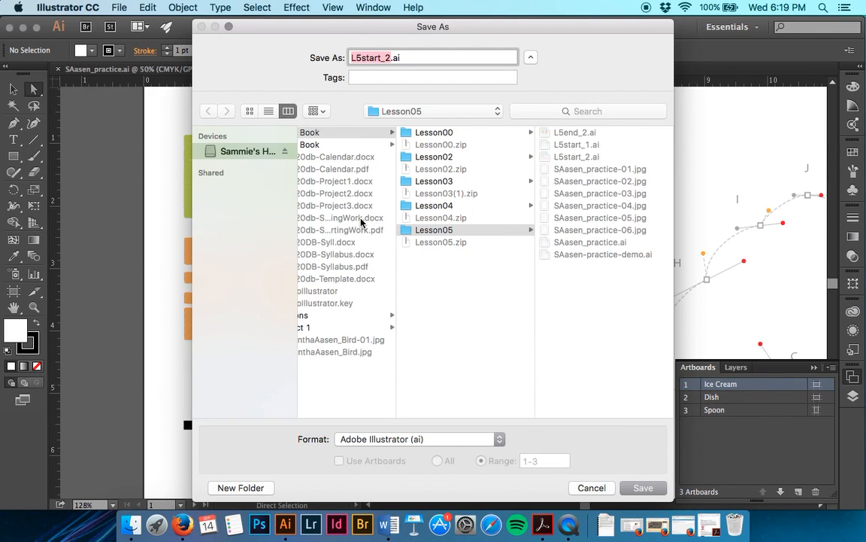
type("SAasen")
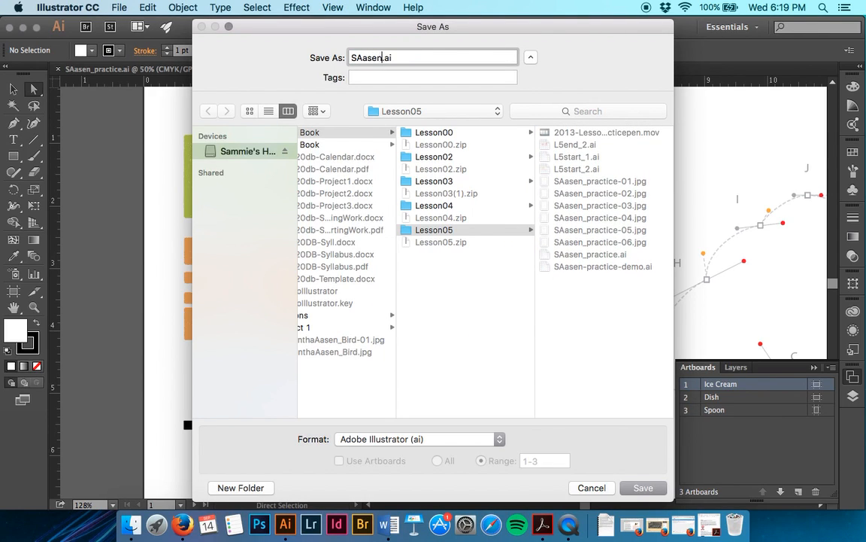
type("_iceacream")
key("Return")
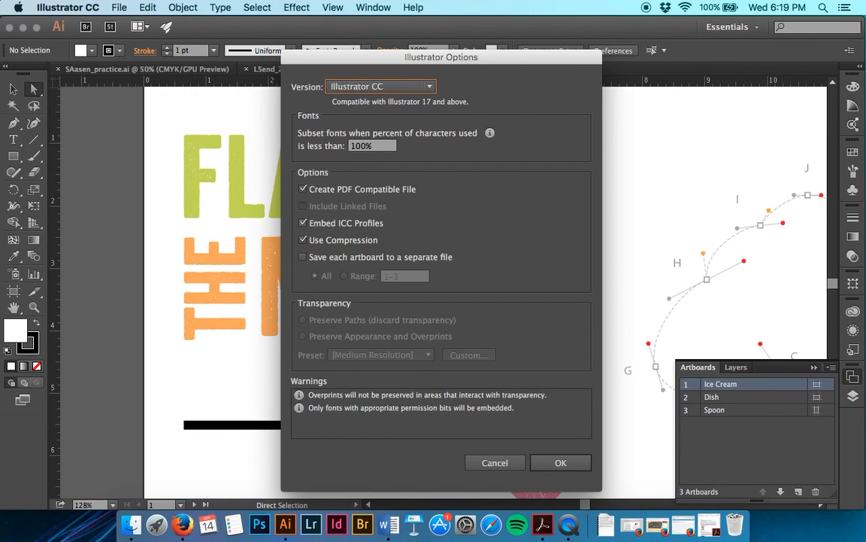
key("Return")
Step: Look over the Ice Cream, Dish and Spoon artboards and their tracing templates
scroll(580, 439, "right", 10)
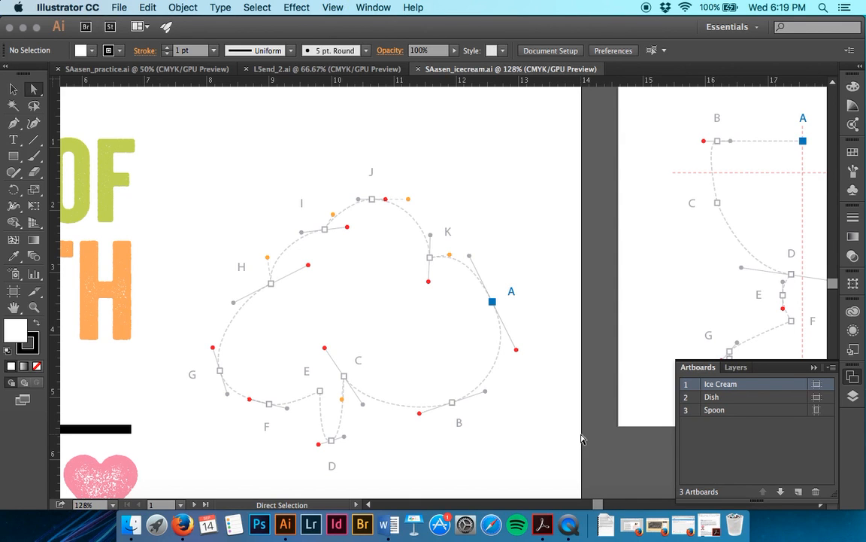
scroll(577, 448, "down", 3)
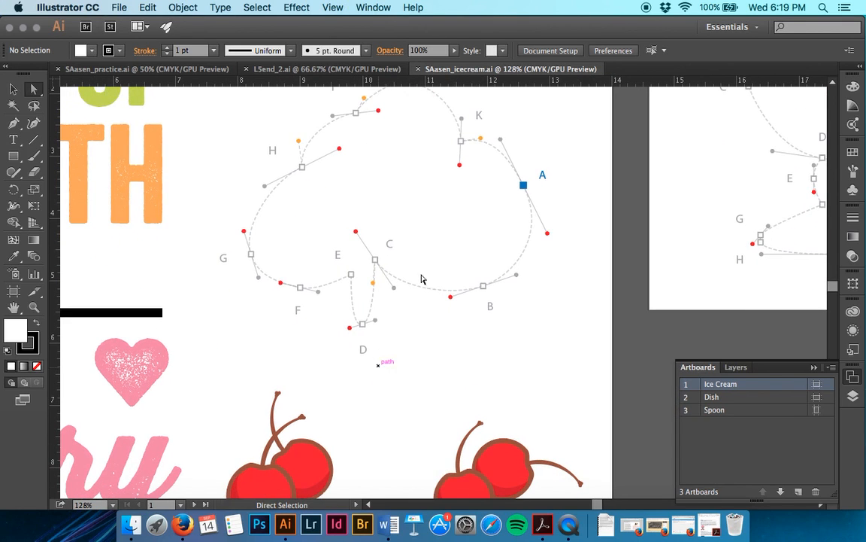
scroll(566, 302, "right", 3)
scroll(565, 302, "up", 2)
scroll(566, 303, "right", 15)
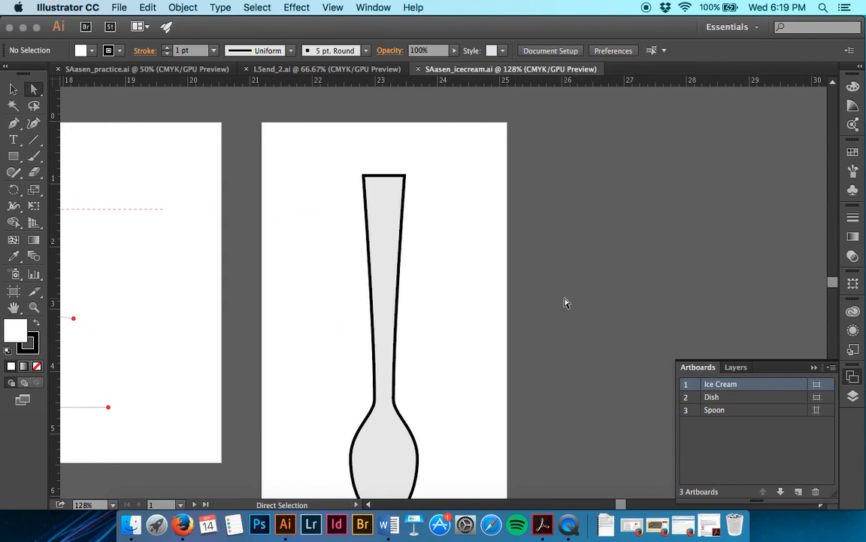
scroll(566, 303, "left", 18)
scroll(565, 302, "up", 5)
scroll(565, 303, "down", 6)
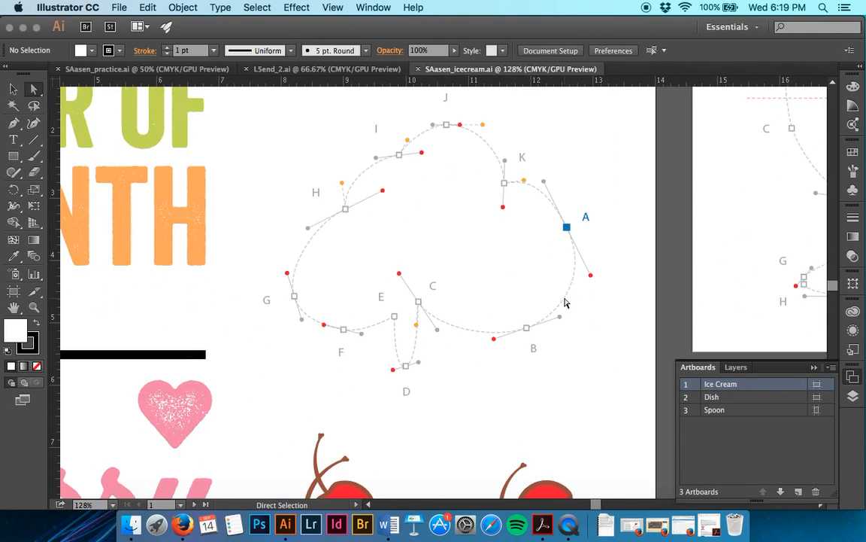
Step: Choose the Pen tool, check the document's layers and artboards, and examine the ice cream template's lettered anchors up close
key("p")
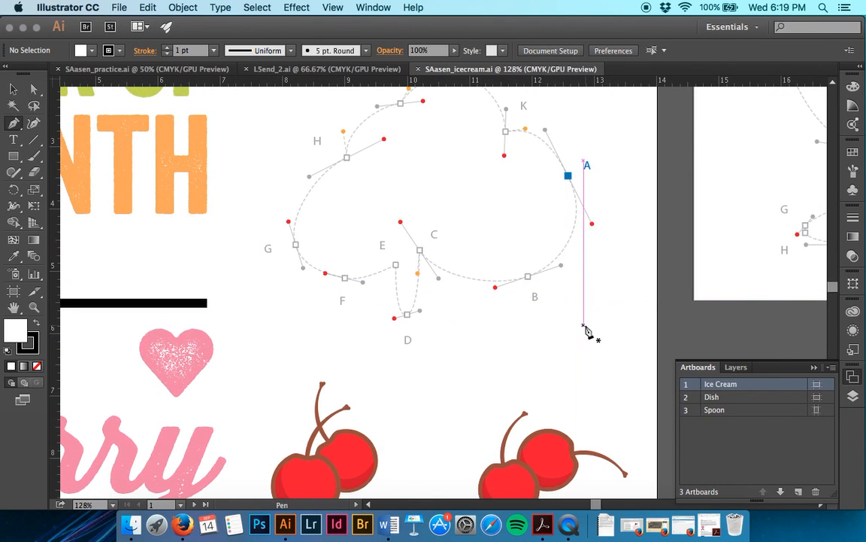
scroll(586, 332, "up", 3)
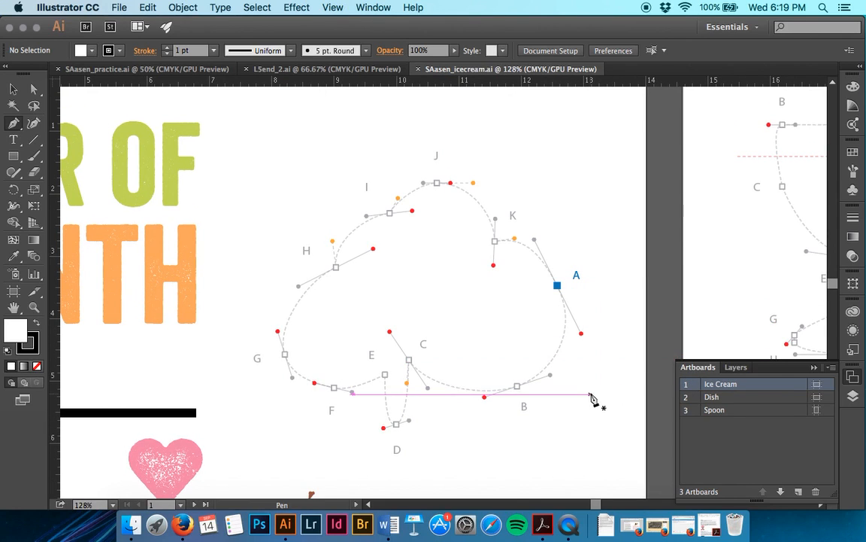
key("super+equal")
key("super+equal")
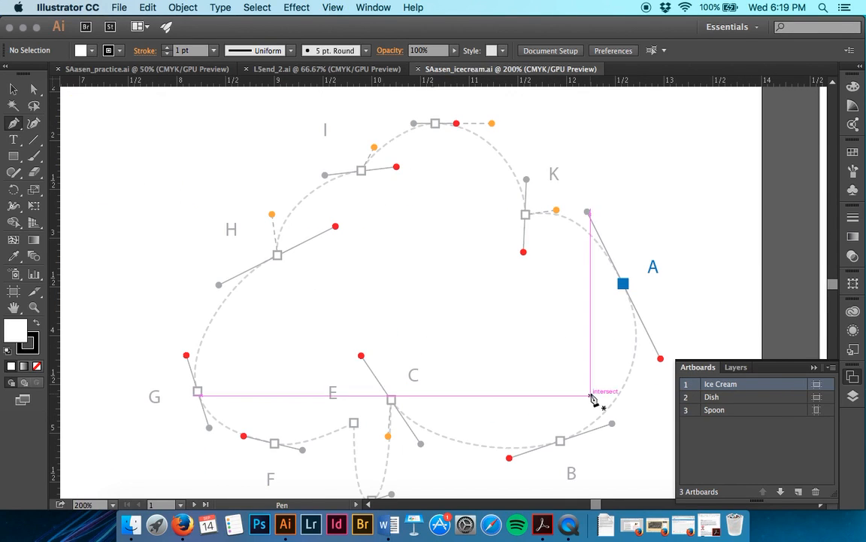
left_click(736, 367)
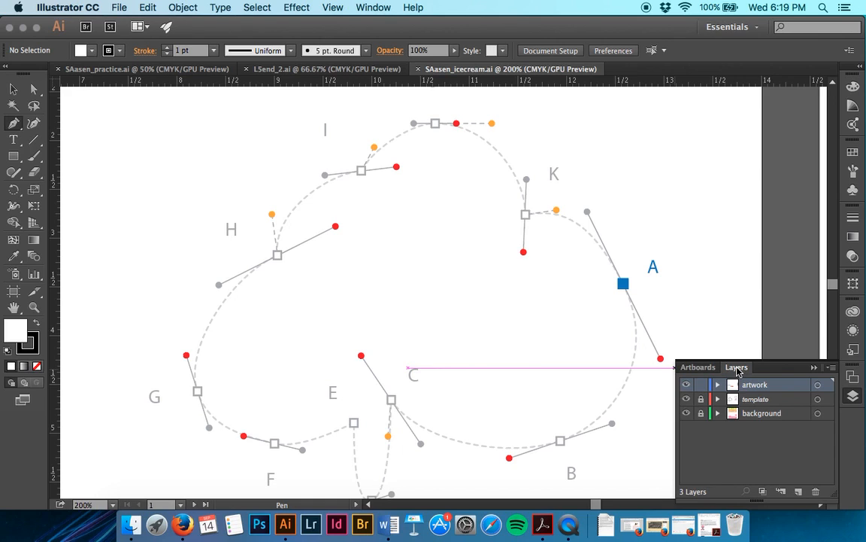
left_click(698, 367)
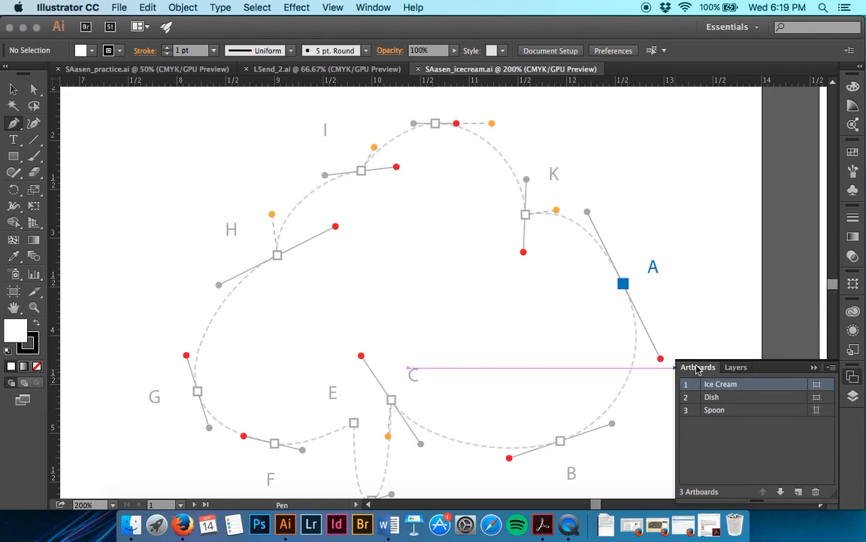
scroll(383, 340, "up", 2)
scroll(382, 337, "down", 5)
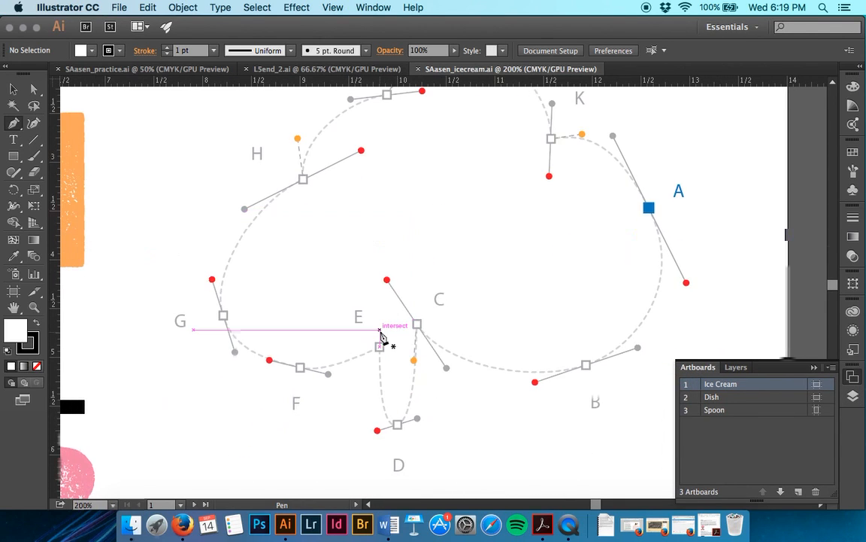
scroll(385, 337, "right", 2)
scroll(384, 335, "up", 5)
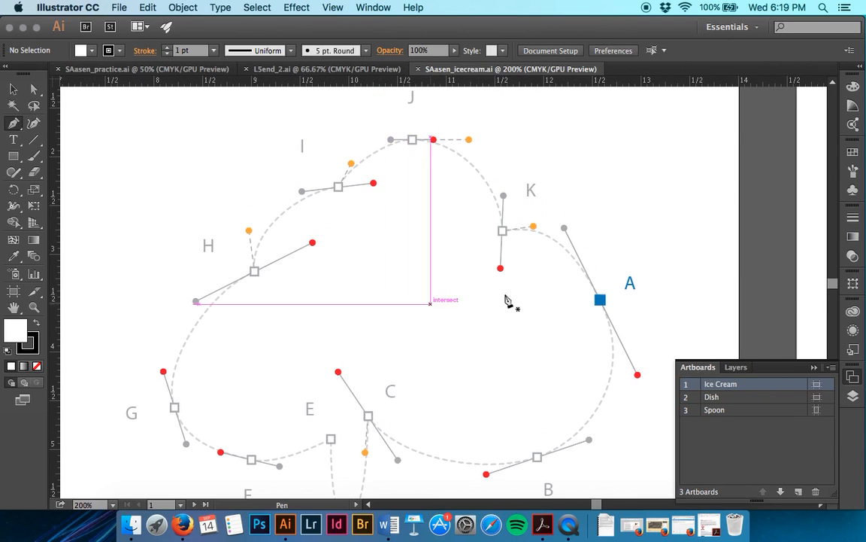
Step: Start the ice cream outline with smooth anchors at A, B and C, extending each direction handle to its red dot
left_click_drag(572, 240, 563, 224)
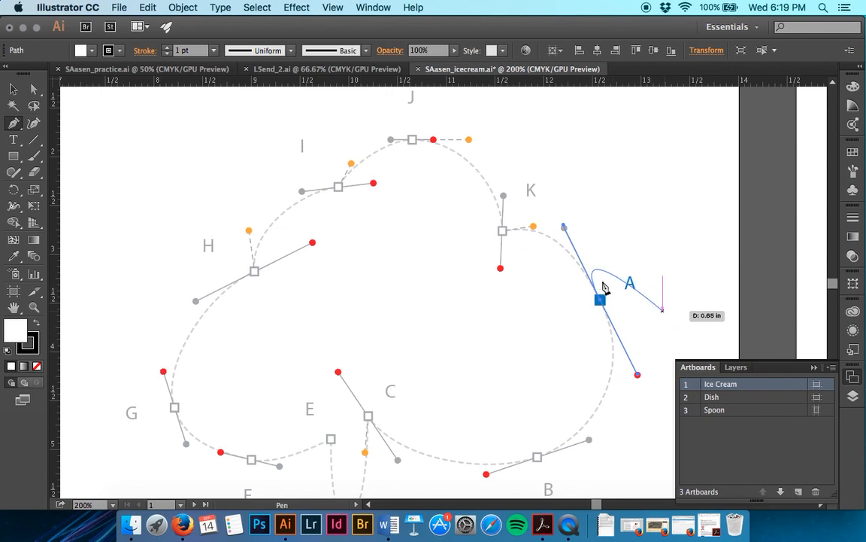
key("super+z")
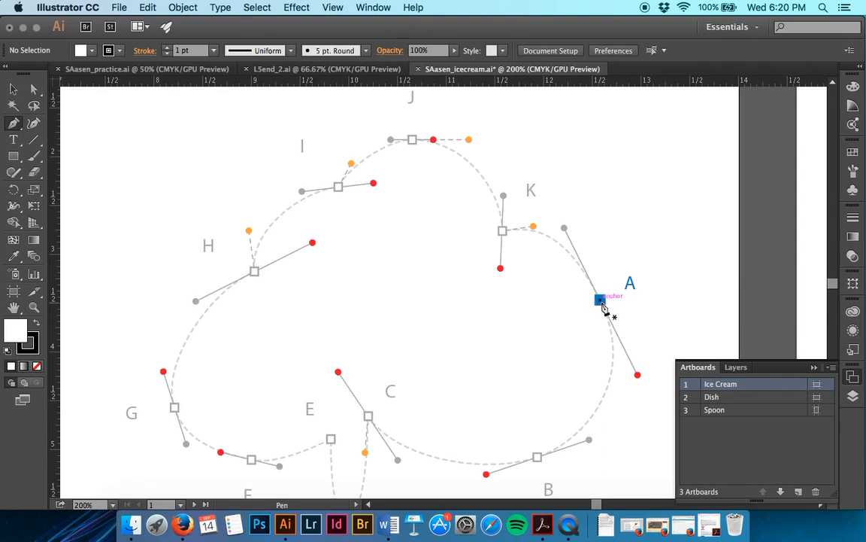
left_click_drag(600, 299, 638, 376)
scroll(544, 464, "down", 3)
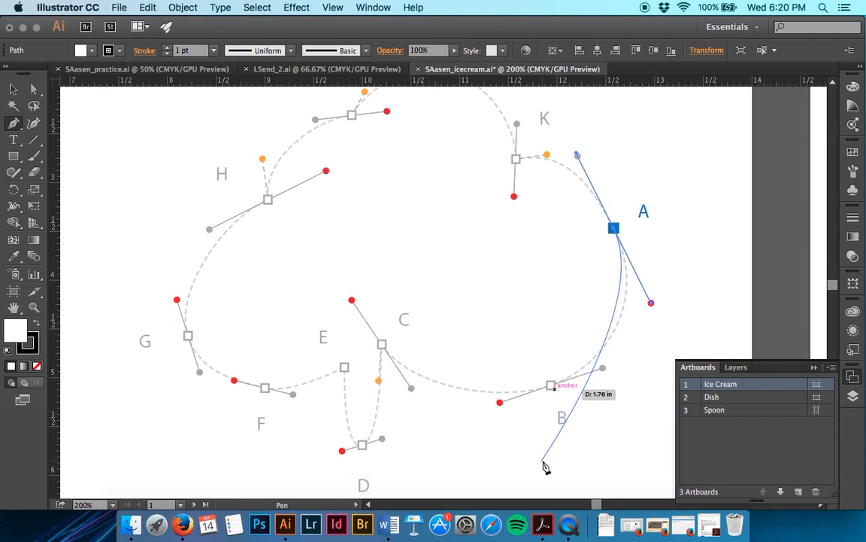
left_click_drag(550, 384, 499, 401)
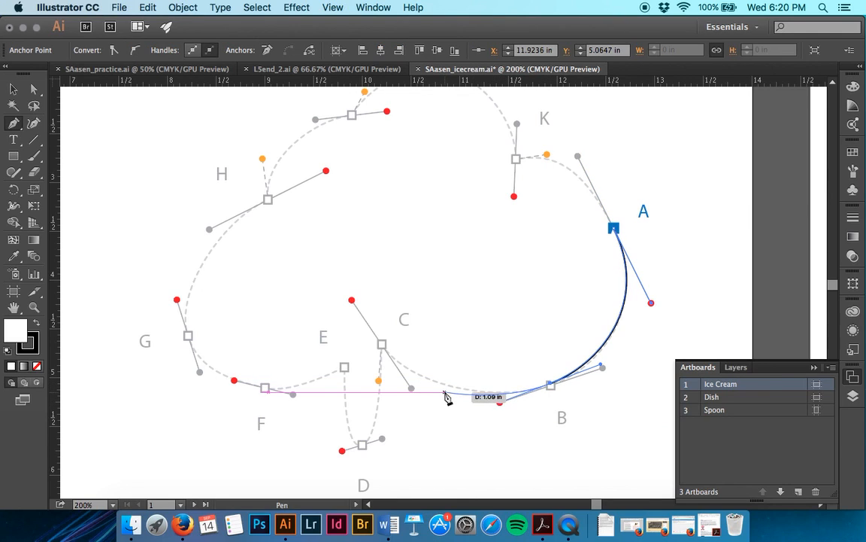
left_click_drag(382, 344, 351, 299)
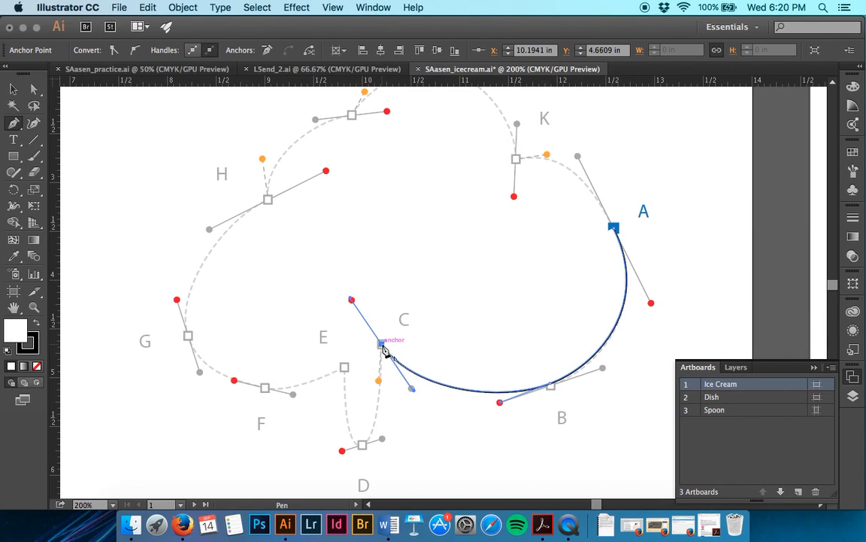
Step: Make C a corner and continue the outline through smooth anchor D, corner E and smooth anchors F and G
left_click_drag(382, 344, 343, 450)
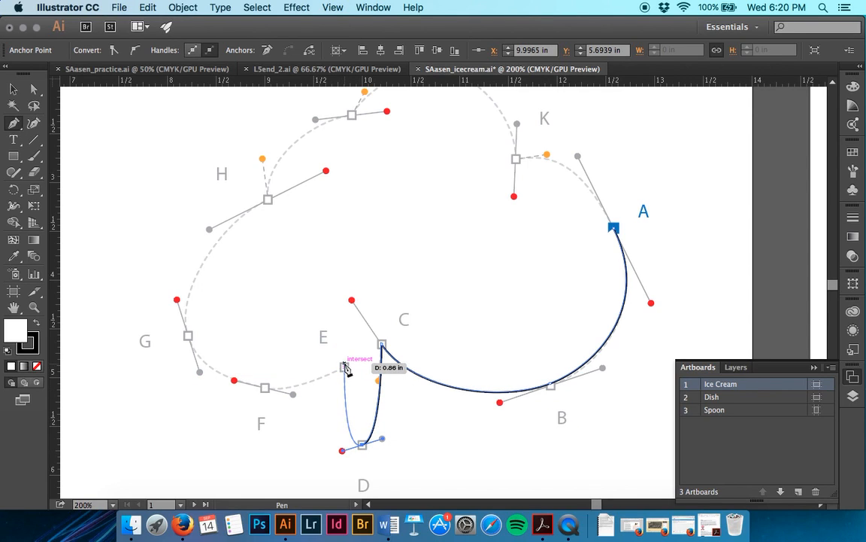
scroll(346, 368, "left", 5)
scroll(345, 367, "down", 3)
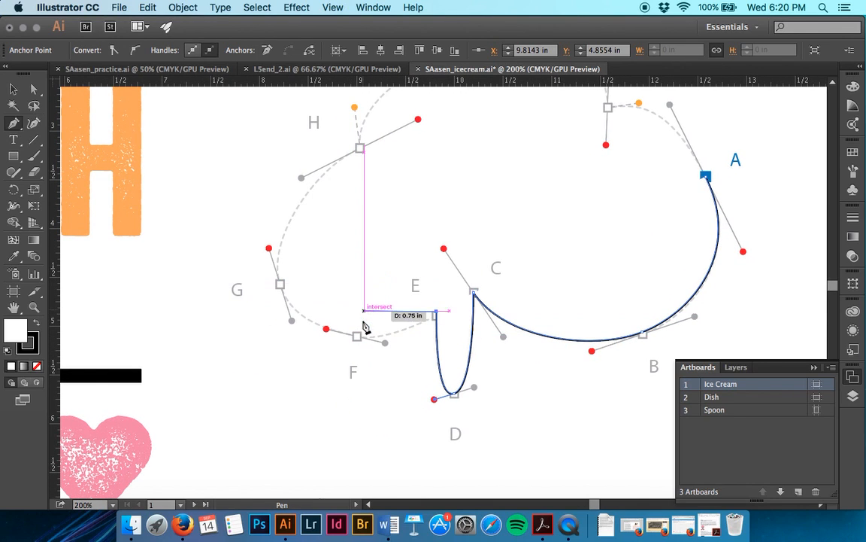
left_click_drag(357, 336, 329, 333)
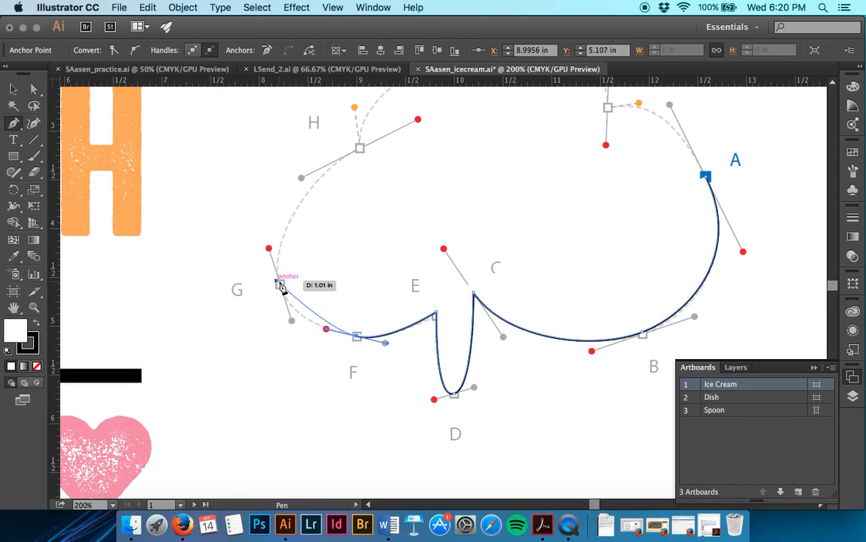
left_click_drag(279, 285, 270, 249)
Step: Add anchor H with its handle on the red dot, and redirect its outgoing handle to the orange dot
scroll(272, 253, "up", 5)
scroll(273, 254, "left", 3)
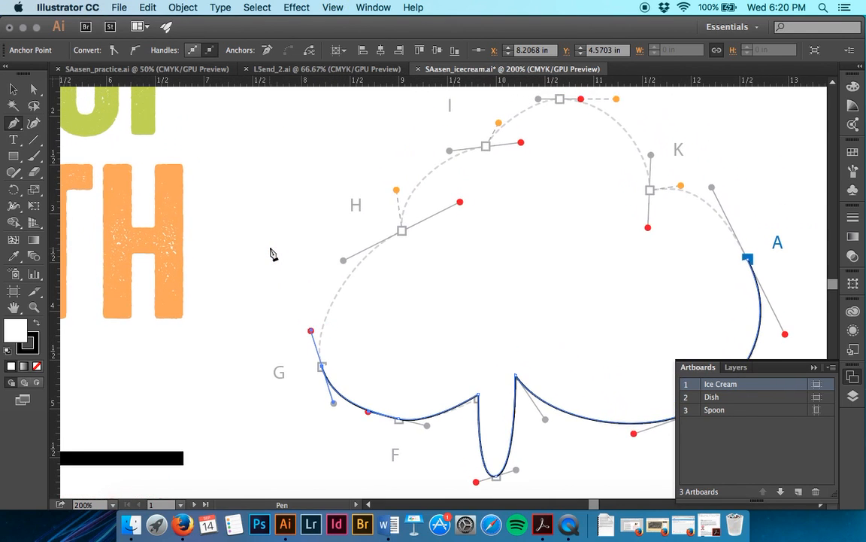
left_click(401, 231)
left_click_drag(402, 233, 462, 203)
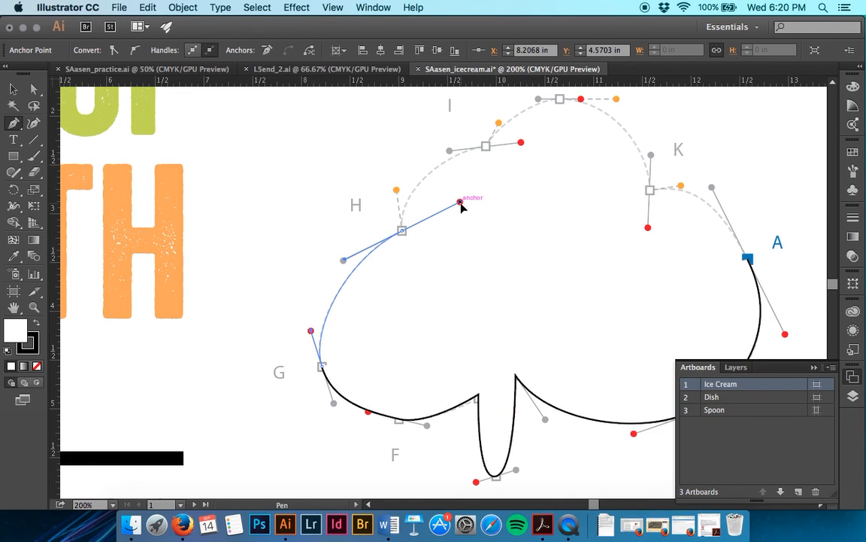
left_click_drag(461, 202, 461, 202)
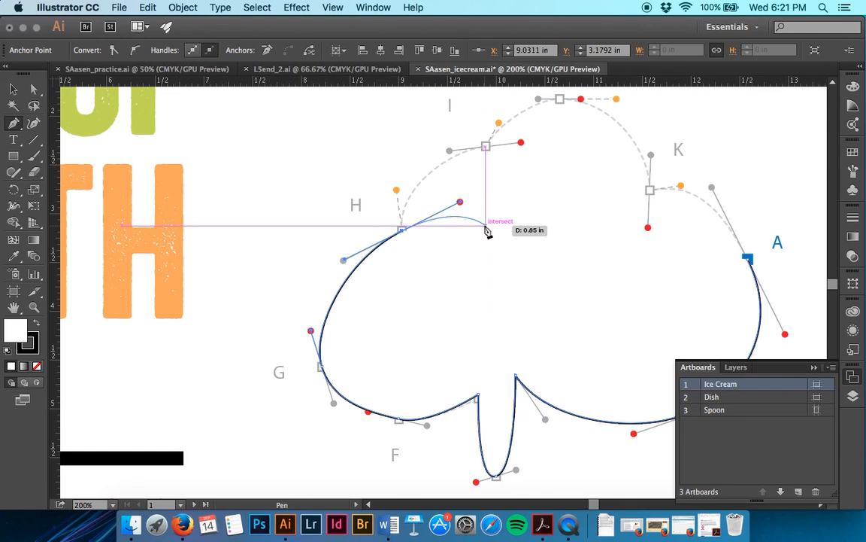
key("alt")
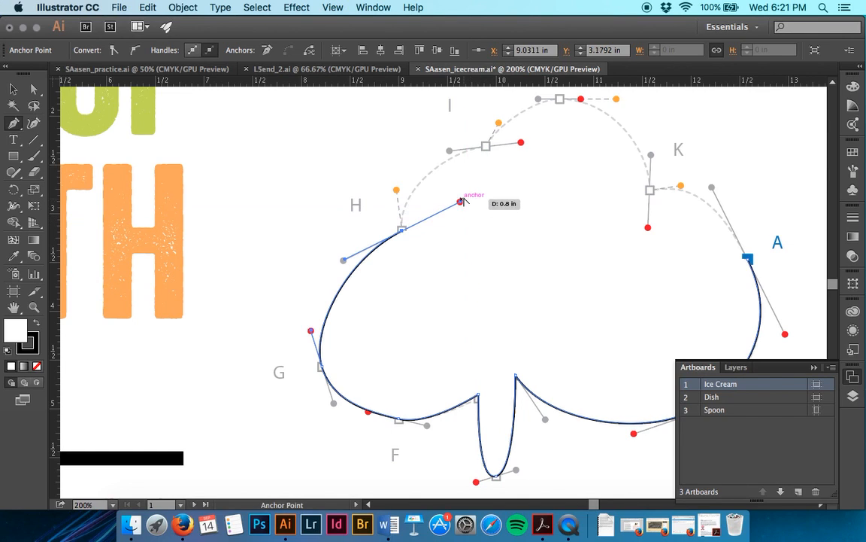
left_click_drag(460, 215, 399, 194)
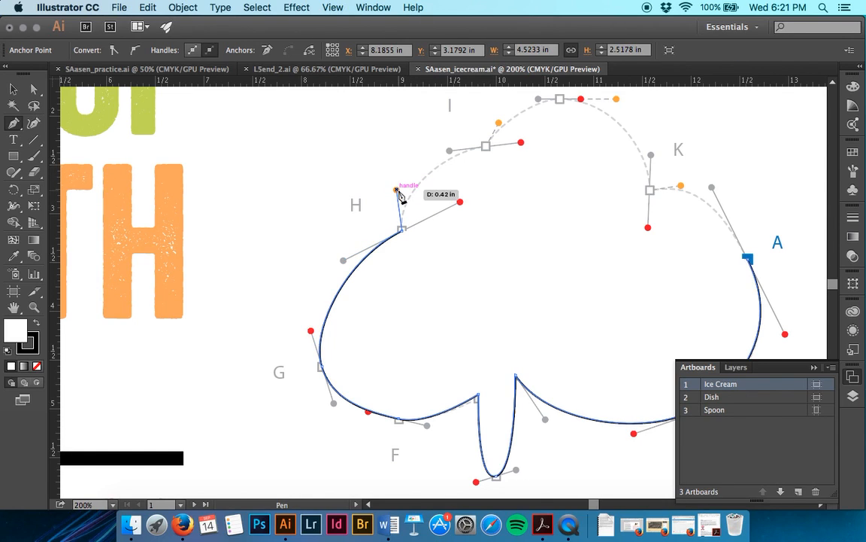
Step: Add anchor I with its handle on the red dot, and redirect its outgoing handle to the orange dot
scroll(399, 194, "up", 3)
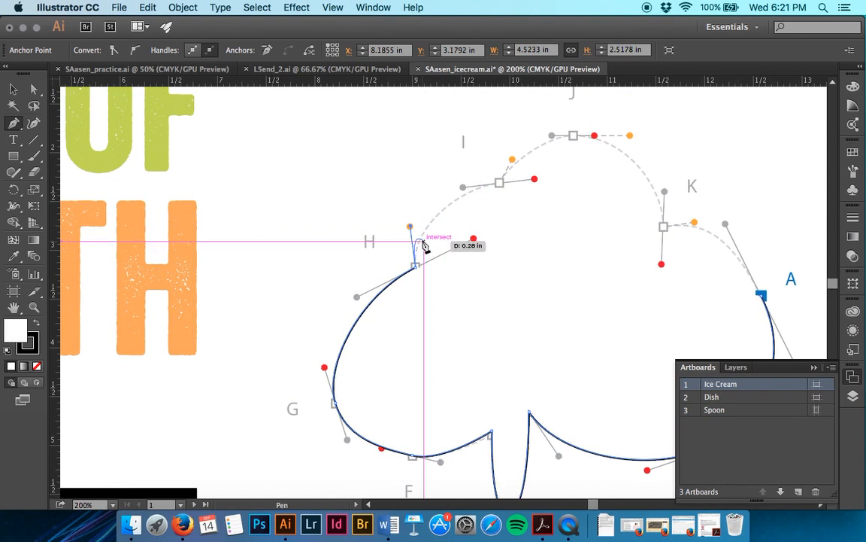
left_click(498, 183)
left_click_drag(515, 181, 535, 179)
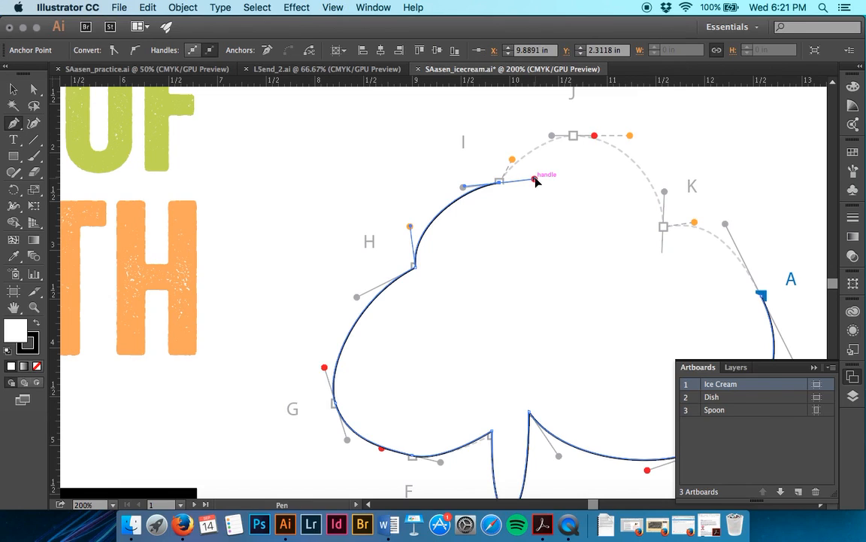
left_click_drag(513, 159, 512, 159)
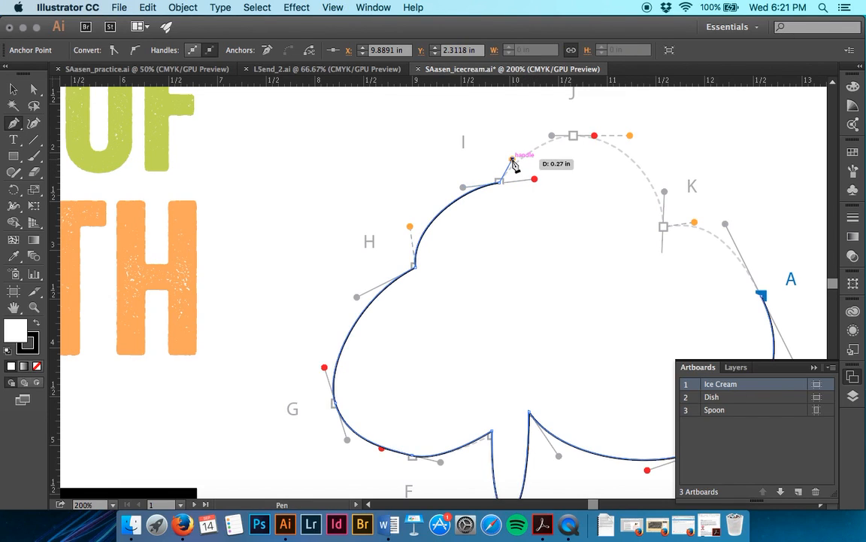
Step: Add anchors J and K with their outgoing handles redirected to the orange dots, and close the ice cream outline at smooth anchor A
left_click_drag(573, 136, 594, 137)
key("super+z")
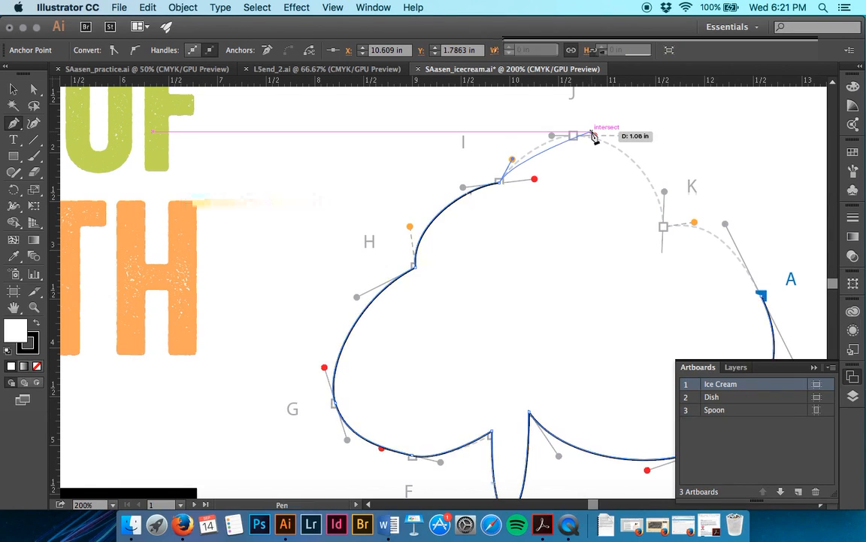
left_click_drag(574, 136, 495, 193)
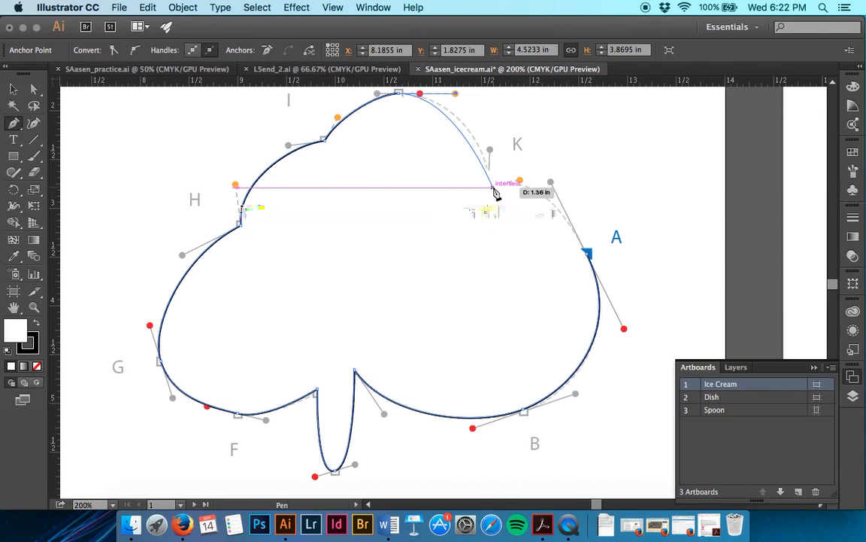
left_click_drag(496, 192, 526, 179)
left_click_drag(588, 254, 628, 335)
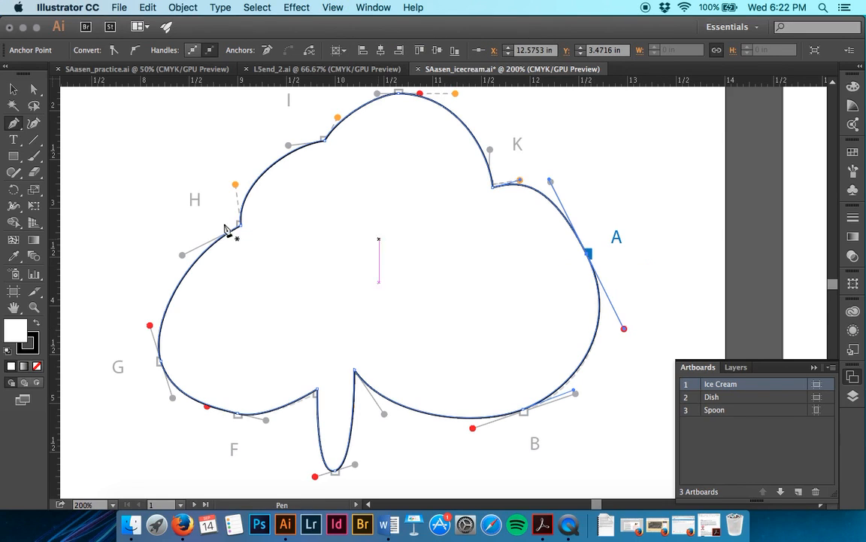
Step: Set the ice cream outline's fill to none and bring the Dish artboard into view
left_click(37, 367)
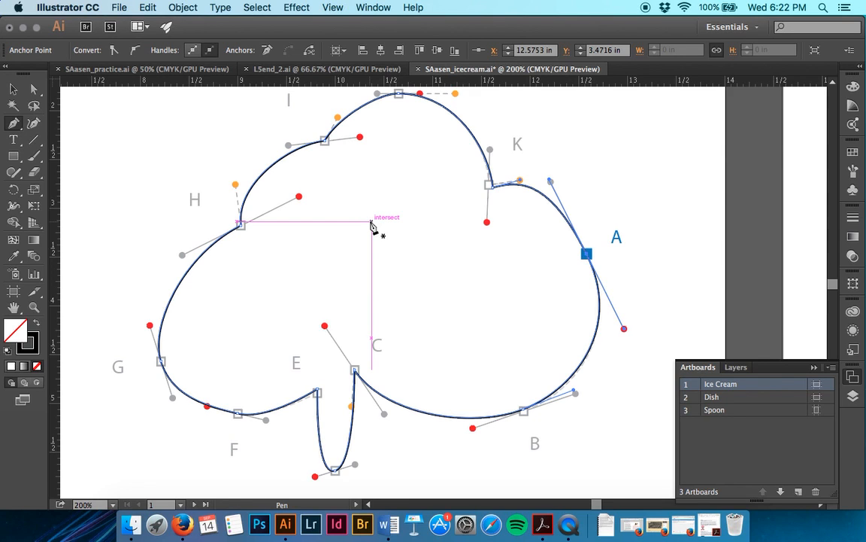
scroll(371, 227, "right", 15)
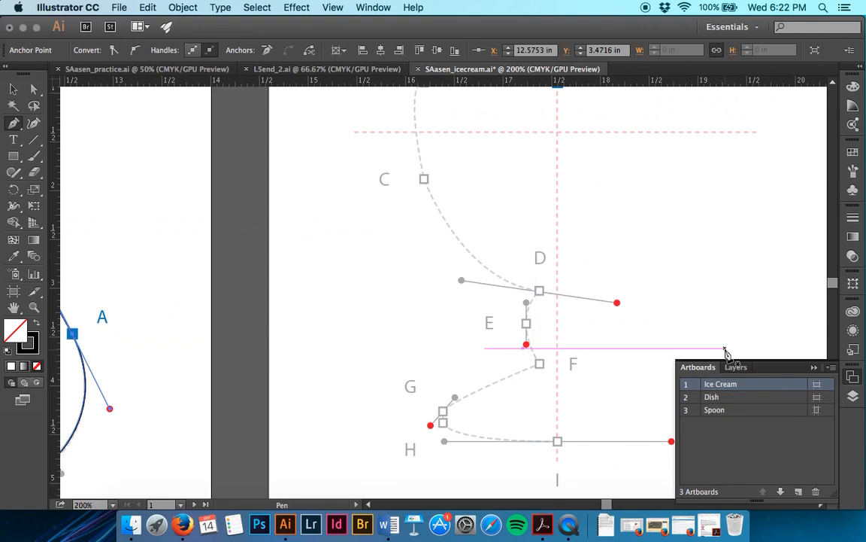
double_click(692, 403)
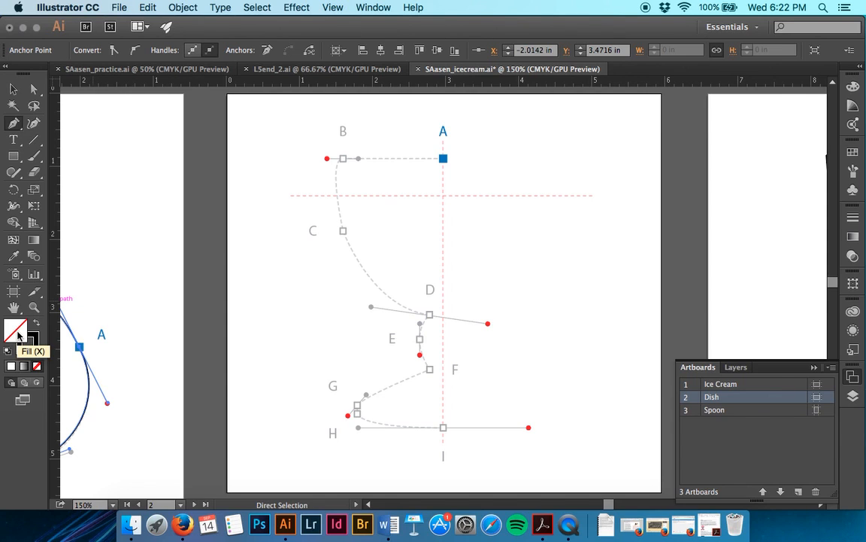
scroll(228, 335, "left", 10)
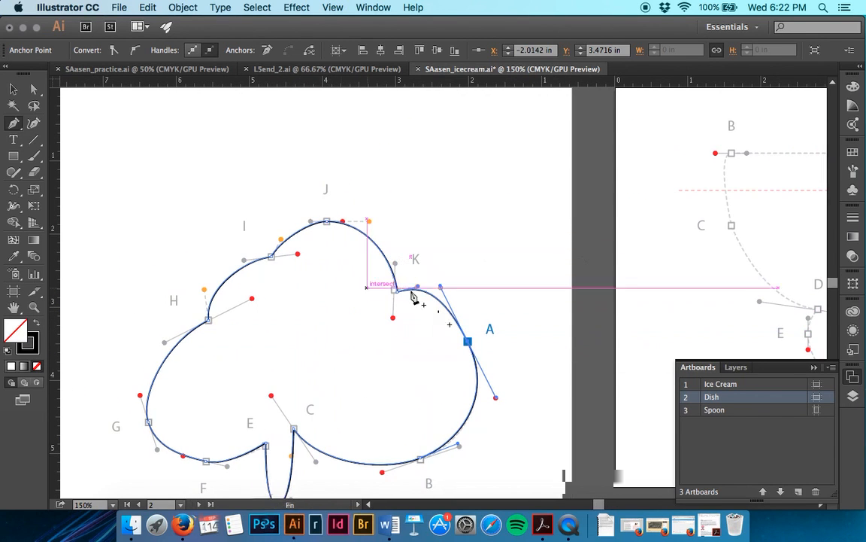
scroll(360, 380, "right", 10)
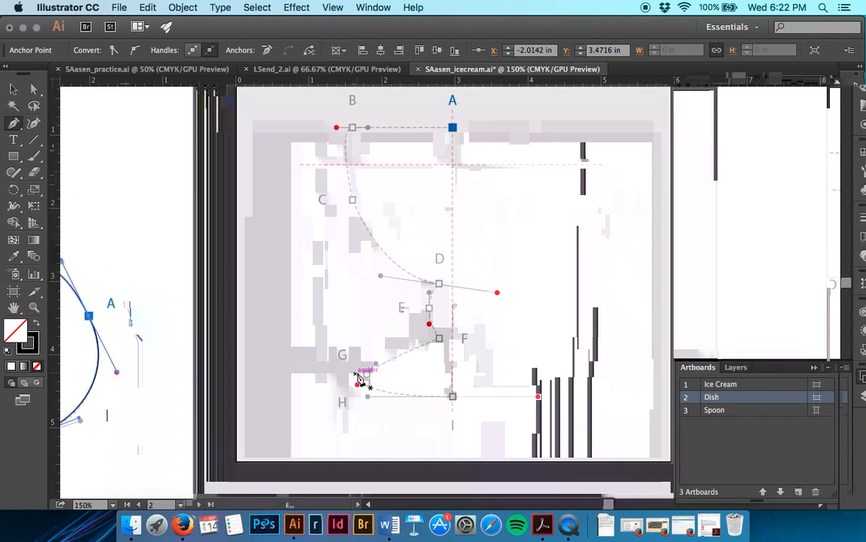
scroll(356, 376, "right", 3)
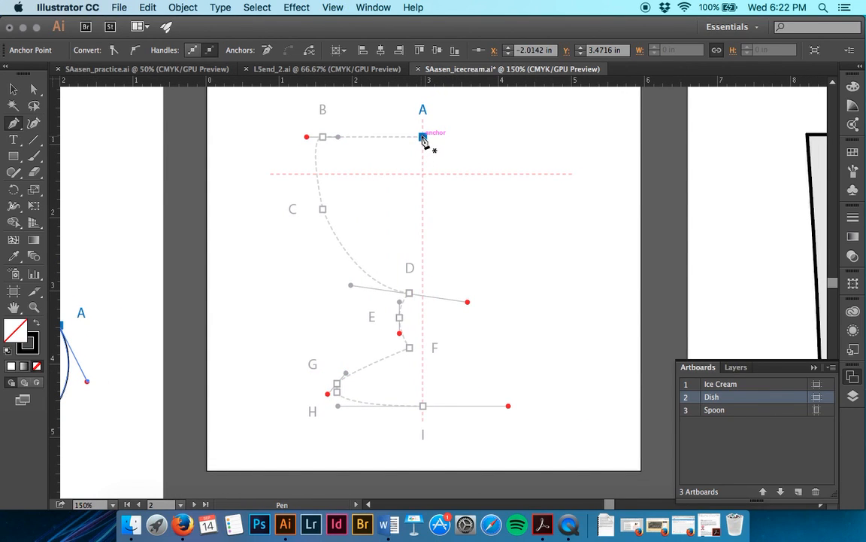
Step: Start the dish outline at A and continue through smooth anchor B, corner C and smooth anchor D, extending handles to the red dots
left_click(424, 138)
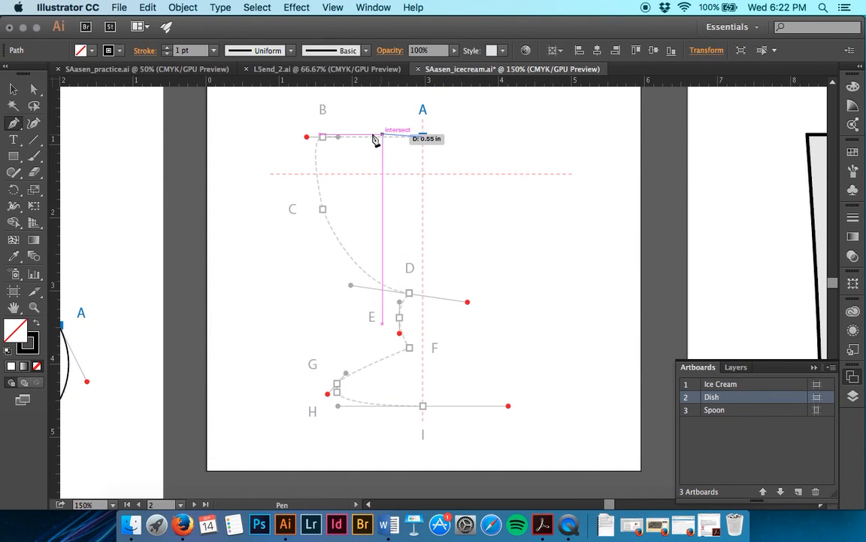
left_click(324, 139)
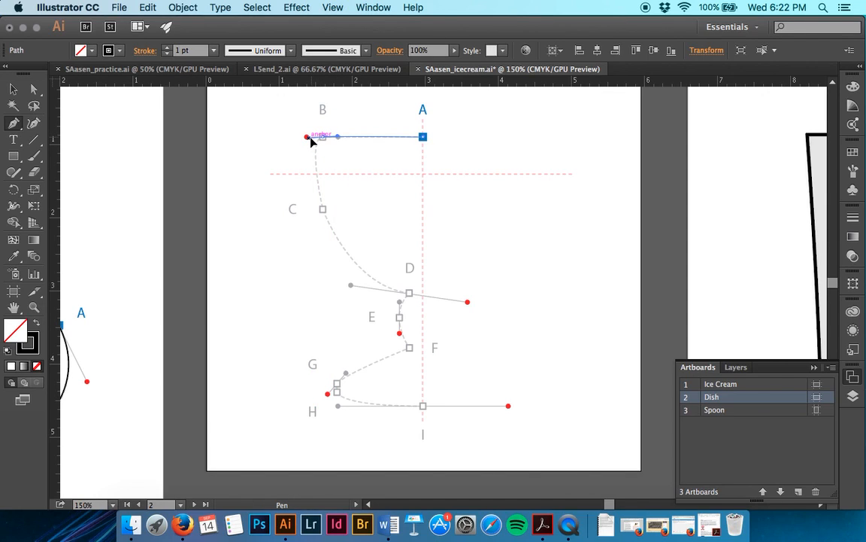
left_click_drag(308, 140, 325, 210)
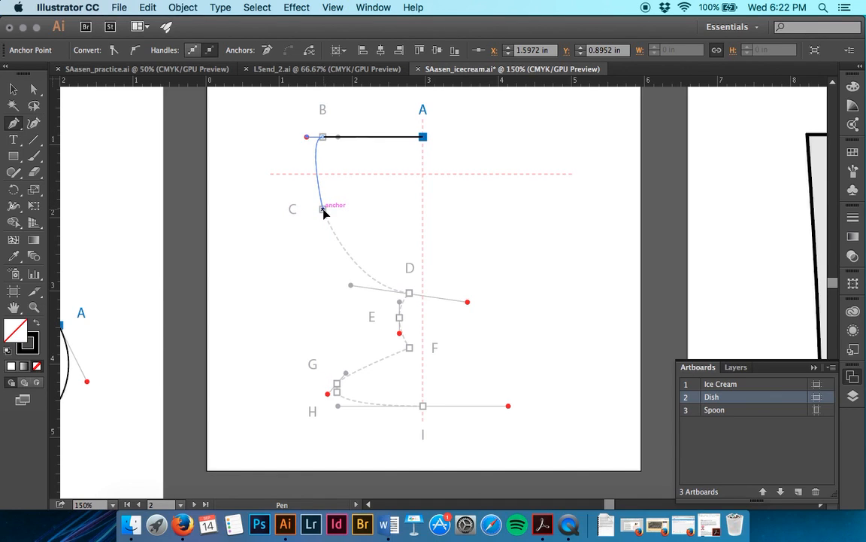
left_click_drag(409, 293, 471, 304)
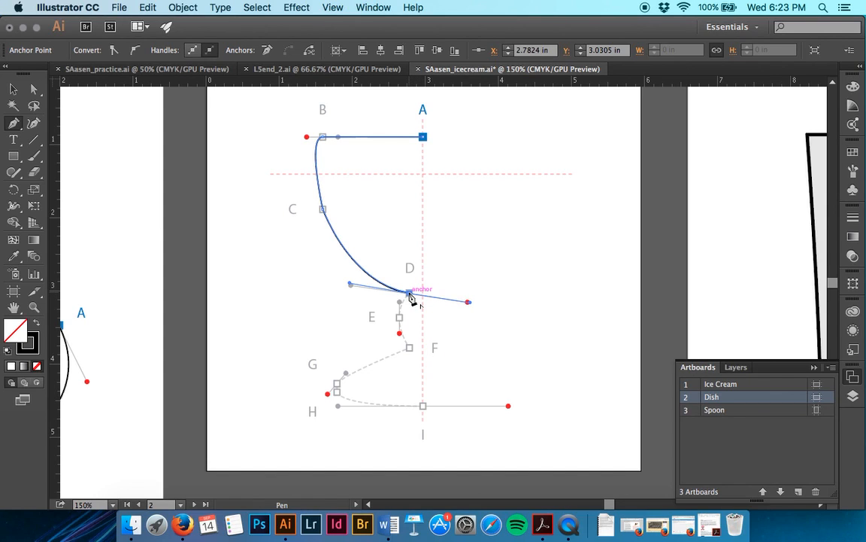
Step: Make D a corner, continue through smooth E, corner F, G and H, and end the open path at smooth anchor I
left_click_drag(409, 294, 412, 354)
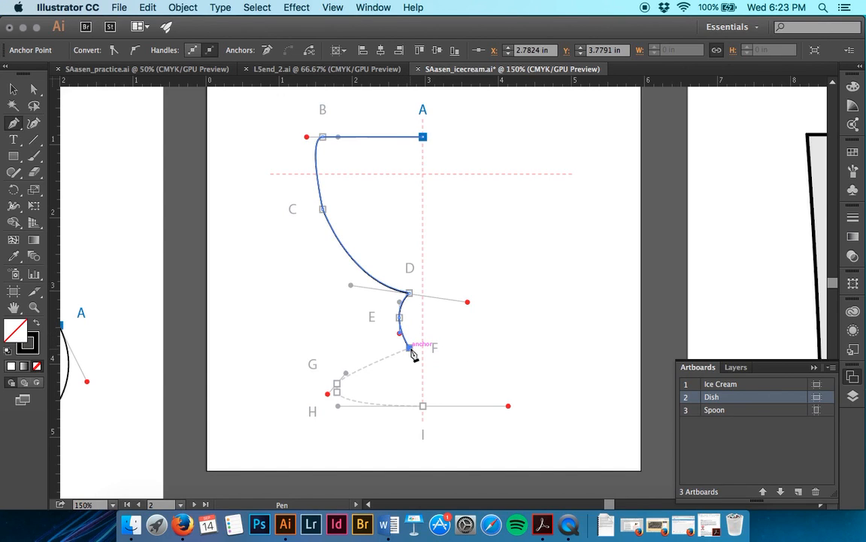
left_click_drag(338, 386, 331, 396)
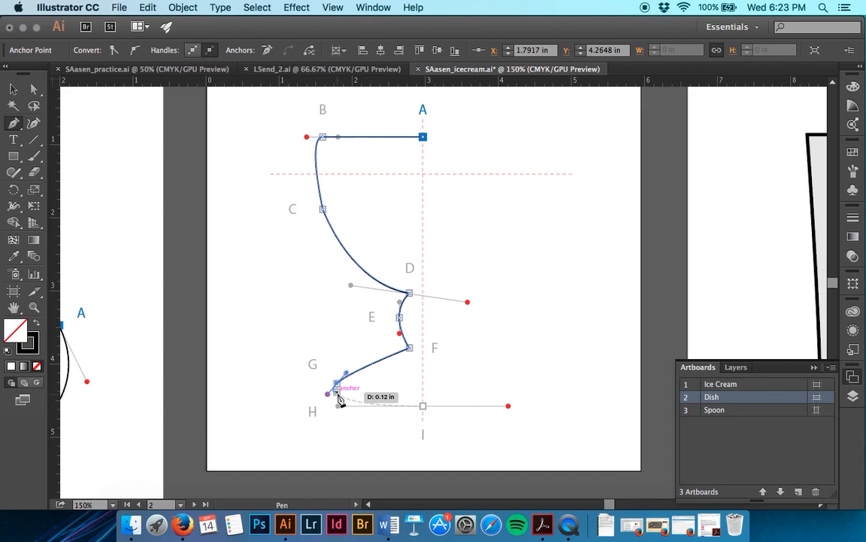
left_click(337, 384)
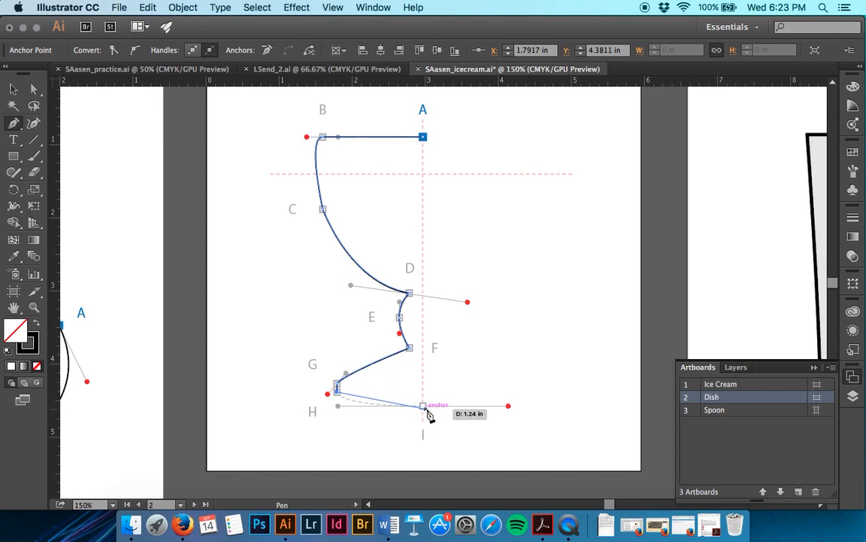
left_click_drag(424, 405, 513, 407)
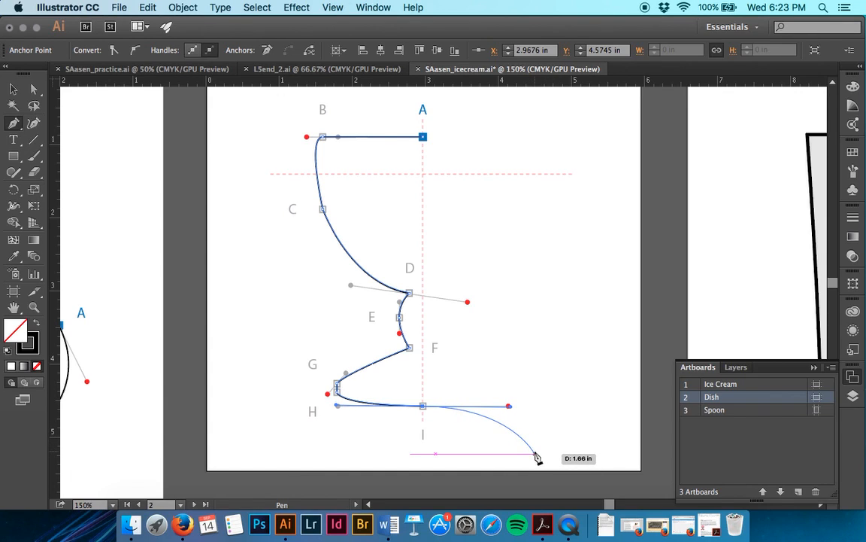
key("Escape")
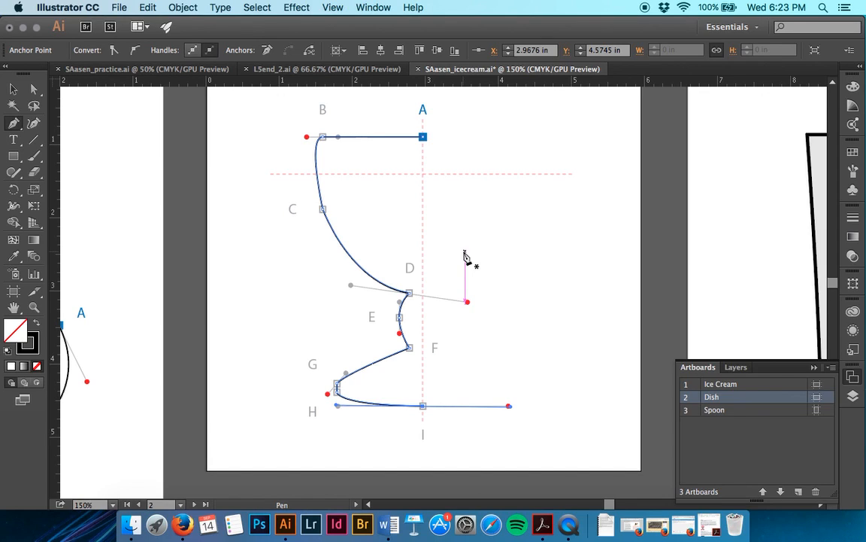
Step: Select the traced dish half and choose the Reflect tool
key("v")
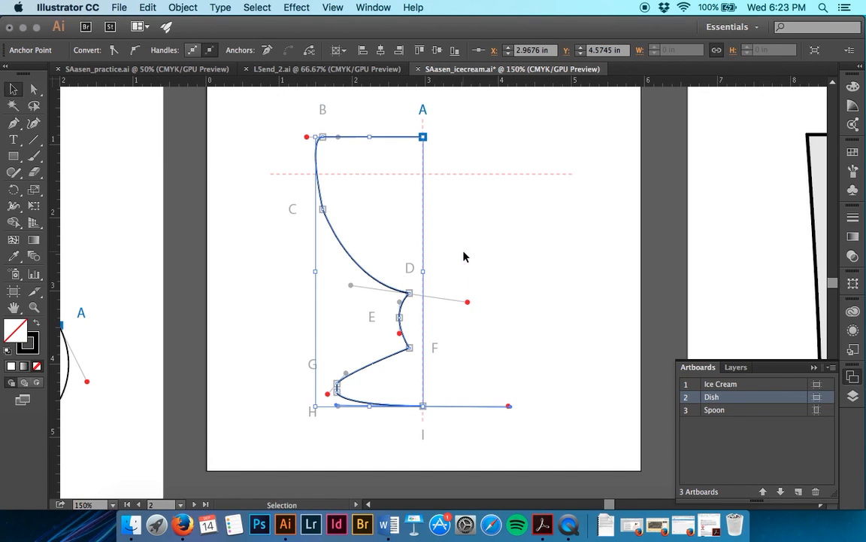
left_click(370, 277)
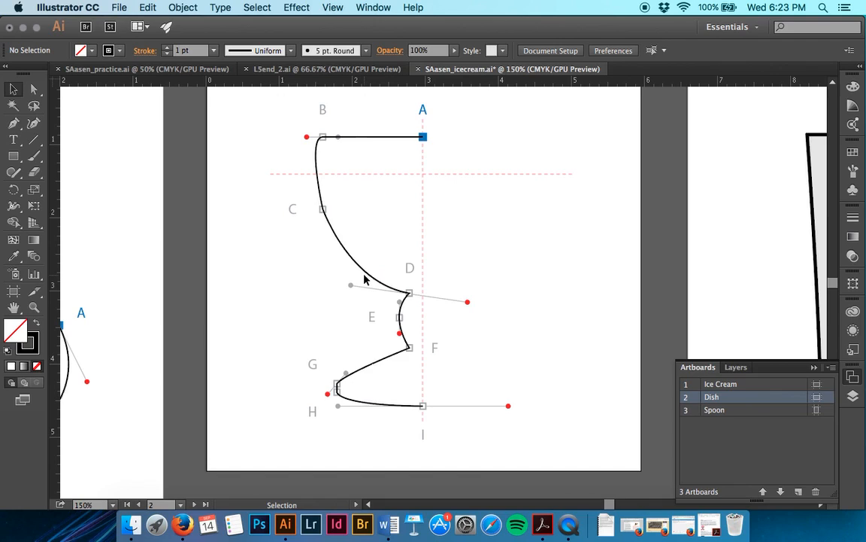
left_click(362, 273)
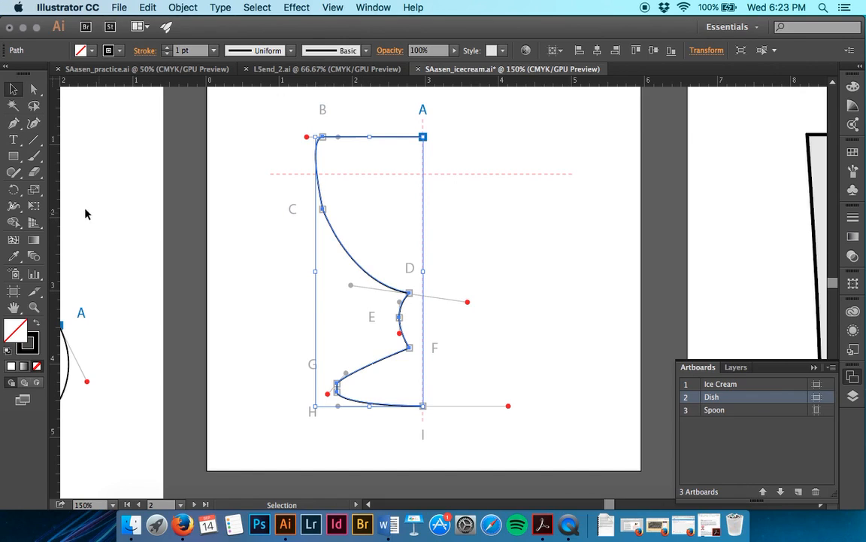
left_click(36, 193)
left_click(13, 194)
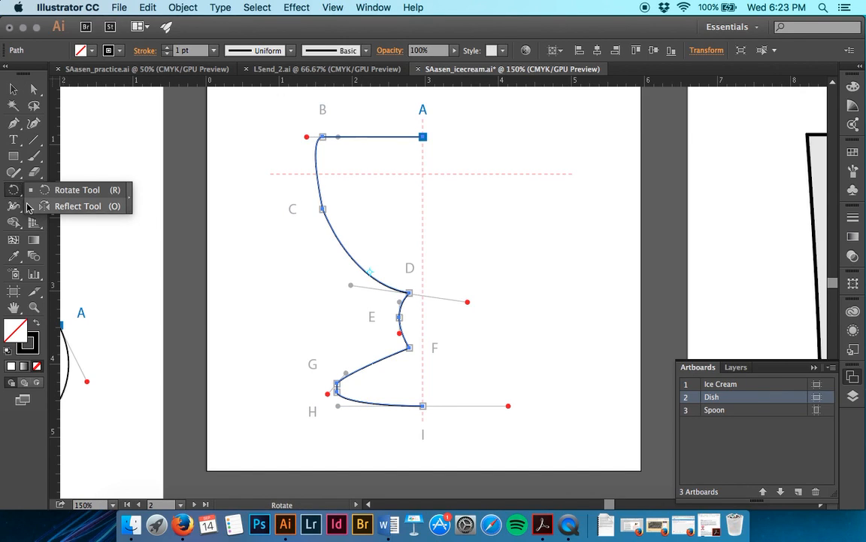
left_click(29, 206)
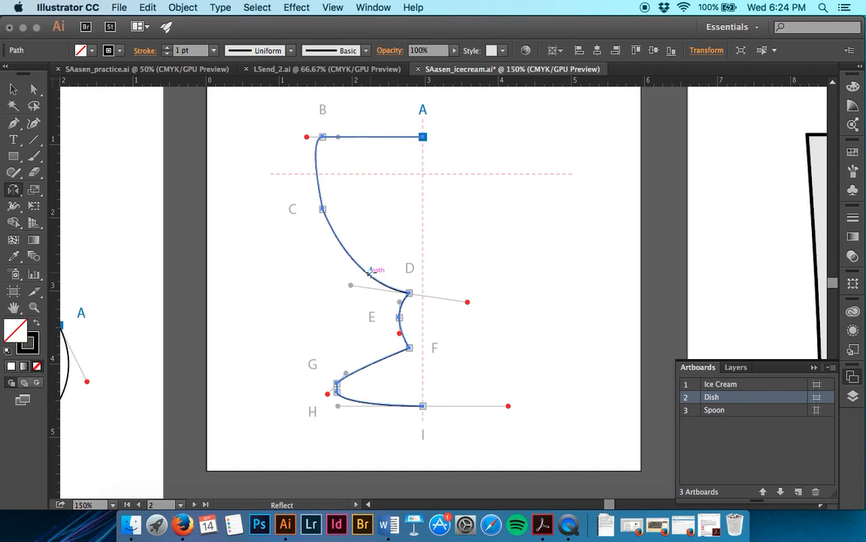
Step: Try to reflect the dish half about anchor I, preview a vertical axis and custom angles, cancel the options and undo the flip
left_click(369, 272)
left_click(423, 407)
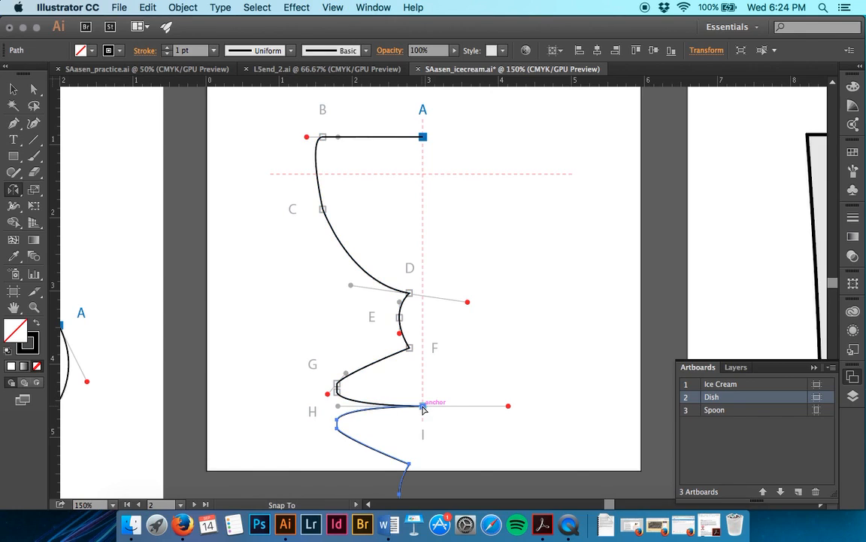
scroll(430, 452, "down", 5)
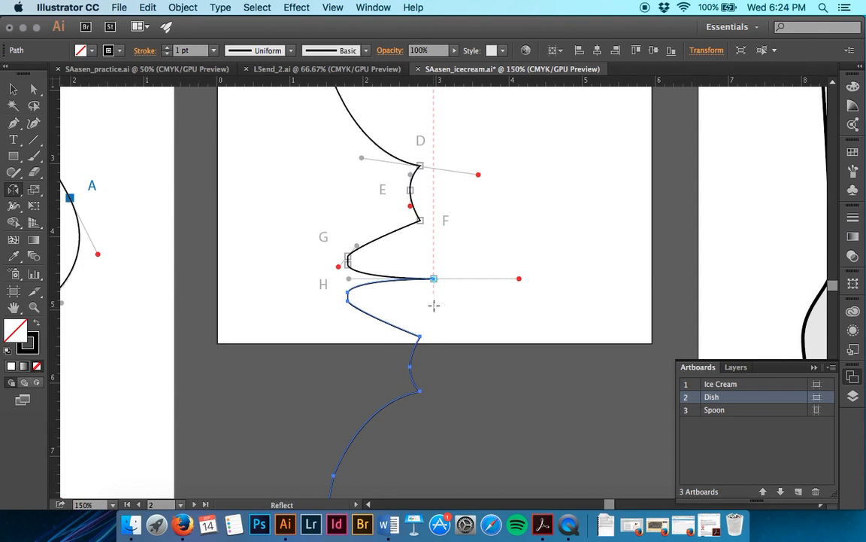
left_click(434, 279, "alt")
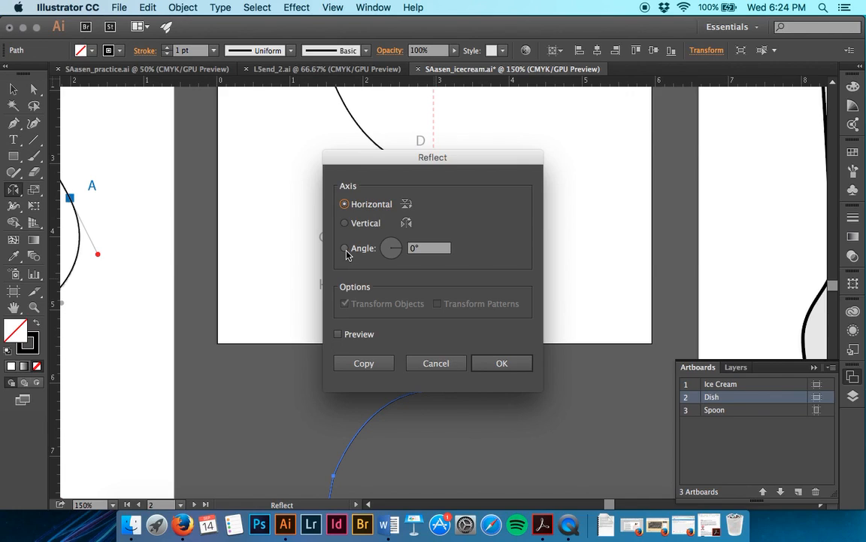
left_click(344, 223)
left_click(338, 334)
mouse_move(389, 249)
left_mouse_down()
mouse_move(390, 263)
mouse_move(407, 259)
mouse_move(404, 251)
left_mouse_up()
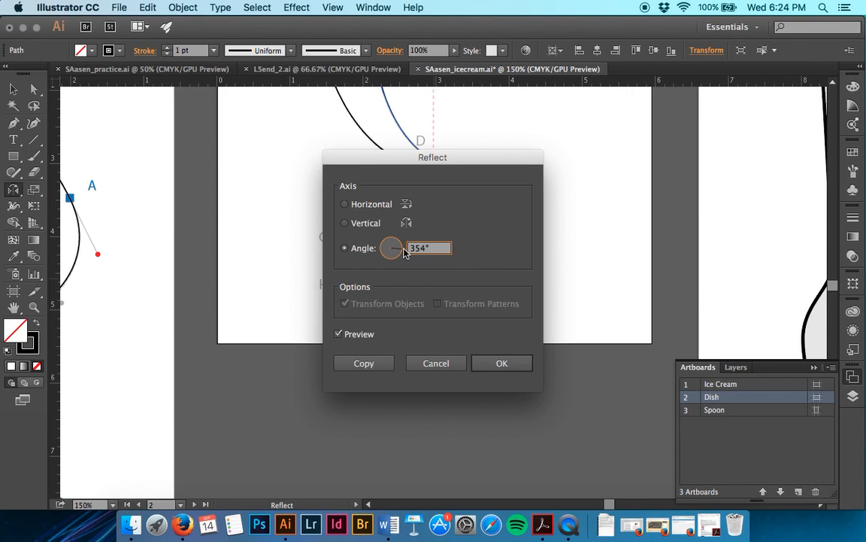
left_click_drag(400, 248, 388, 248)
left_click_drag(385, 249, 380, 246)
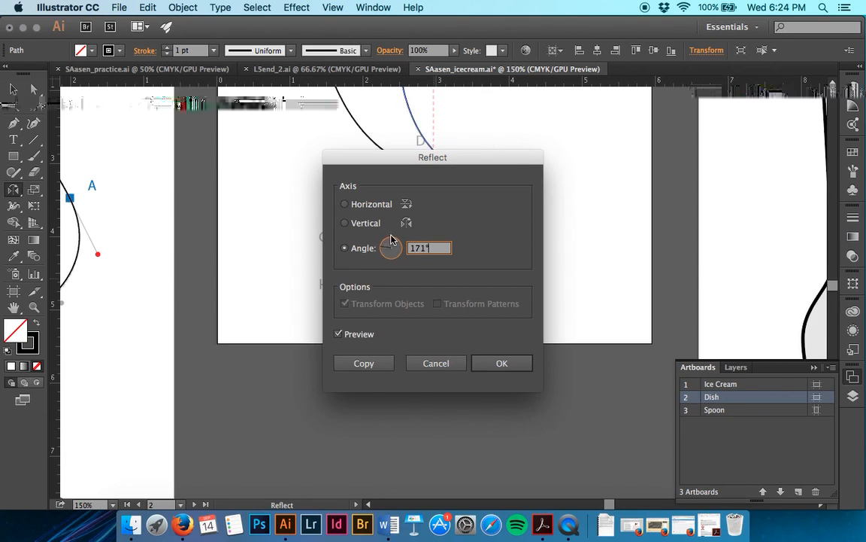
left_click(439, 362)
key("super+z")
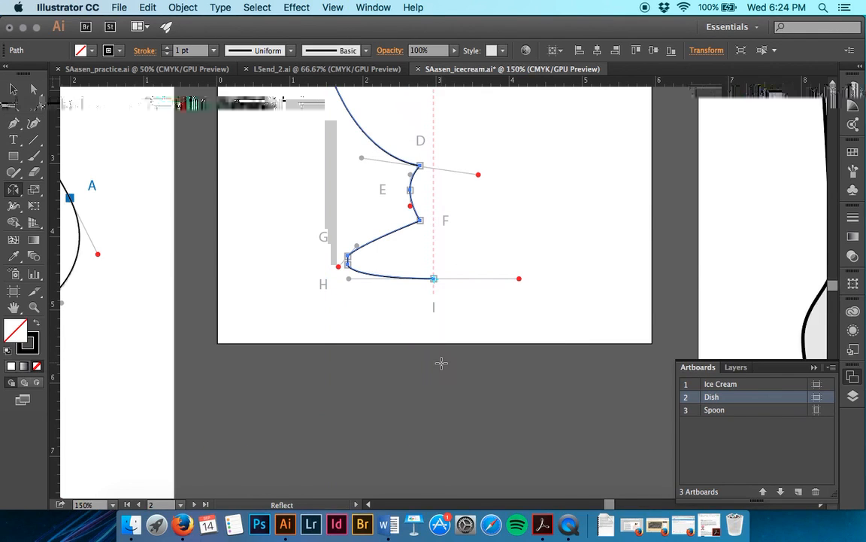
Step: Undo the last Pen segment of the dish outline and redo it
scroll(441, 363, "up", 4)
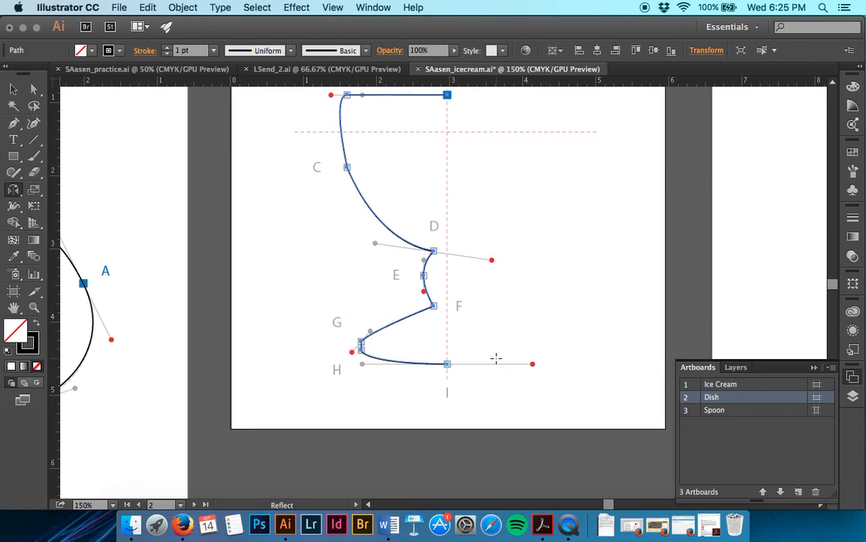
key("super+z")
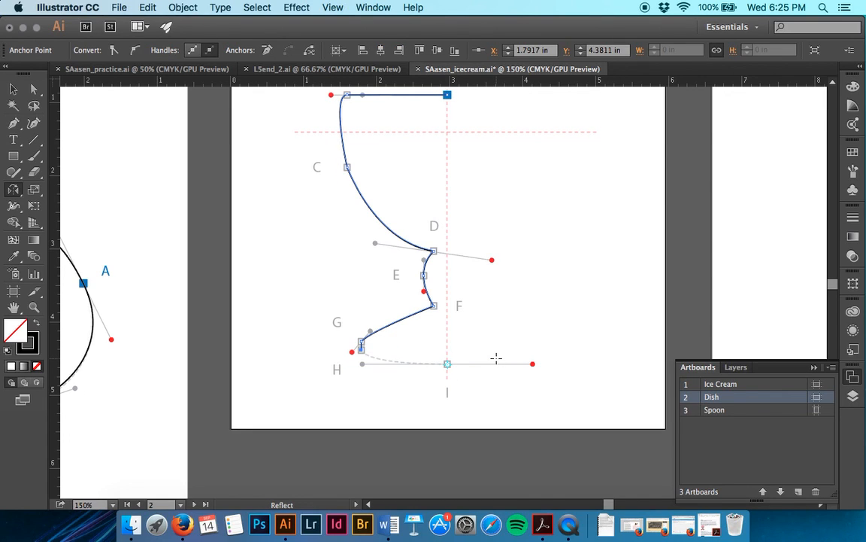
left_click(147, 7)
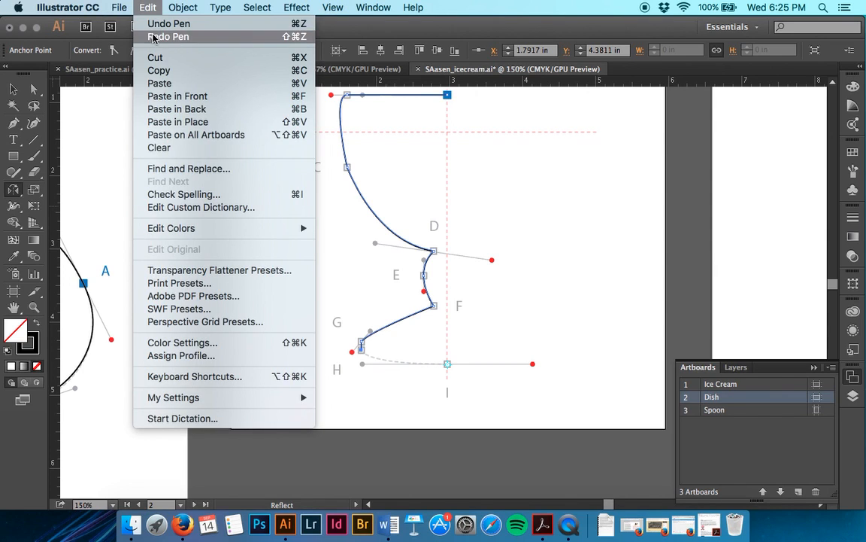
left_click(153, 37)
Step: Deselect the dish path and hide the template layer
key("v")
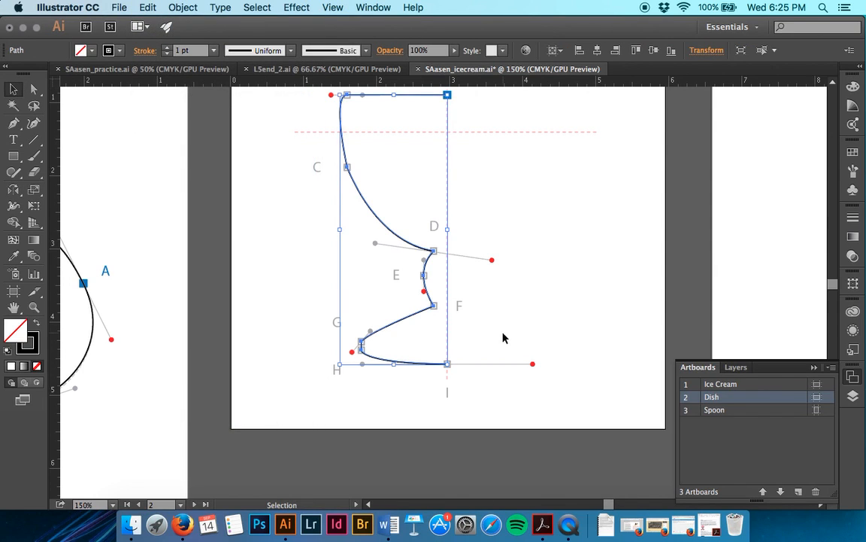
left_click(504, 338)
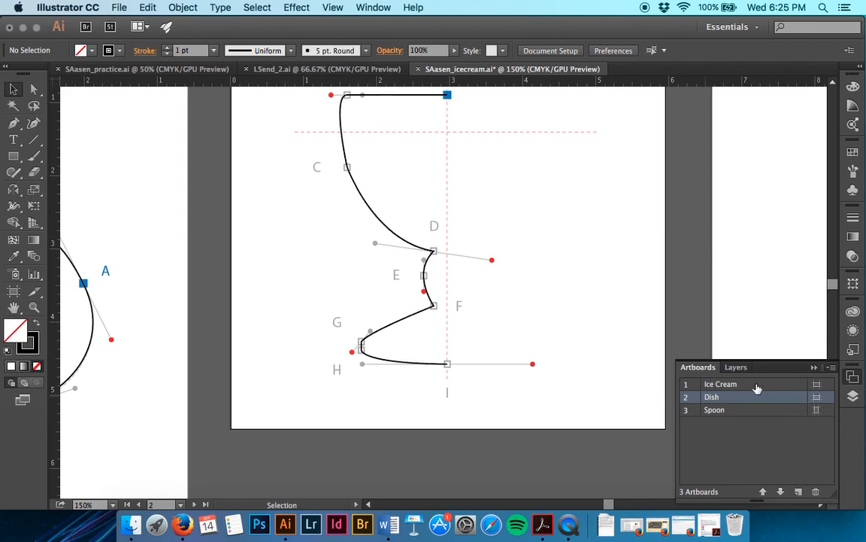
left_click(737, 367)
left_click(686, 399)
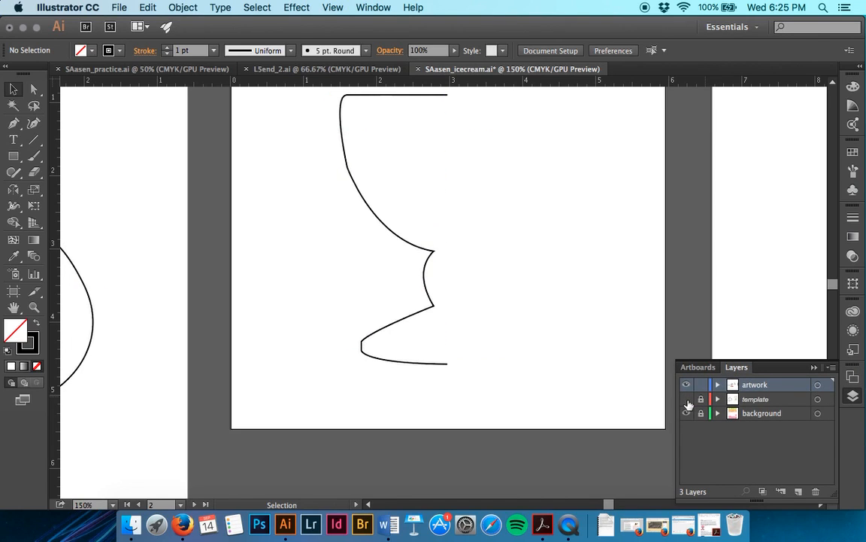
left_click(698, 367)
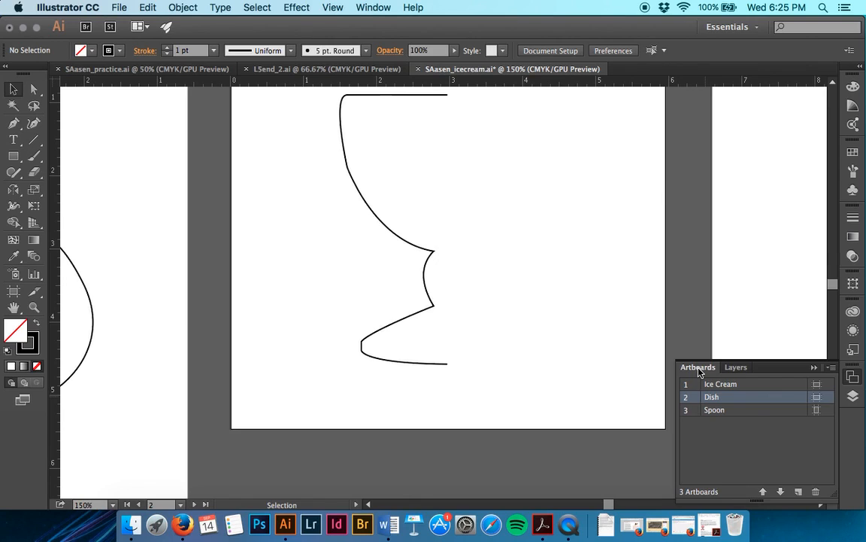
Step: Try to reflect the unselected dish half across a vertical axis at 90° from its lower open endpoint
key("o")
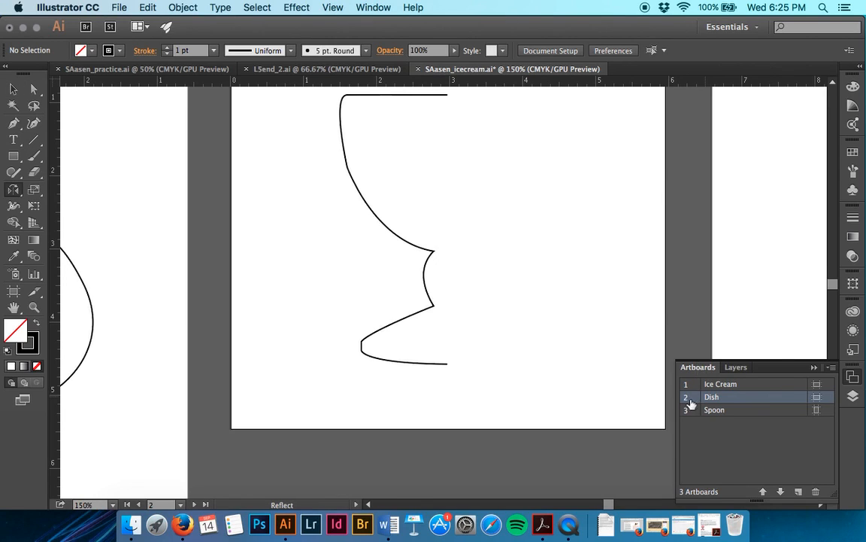
left_click(450, 365, "alt")
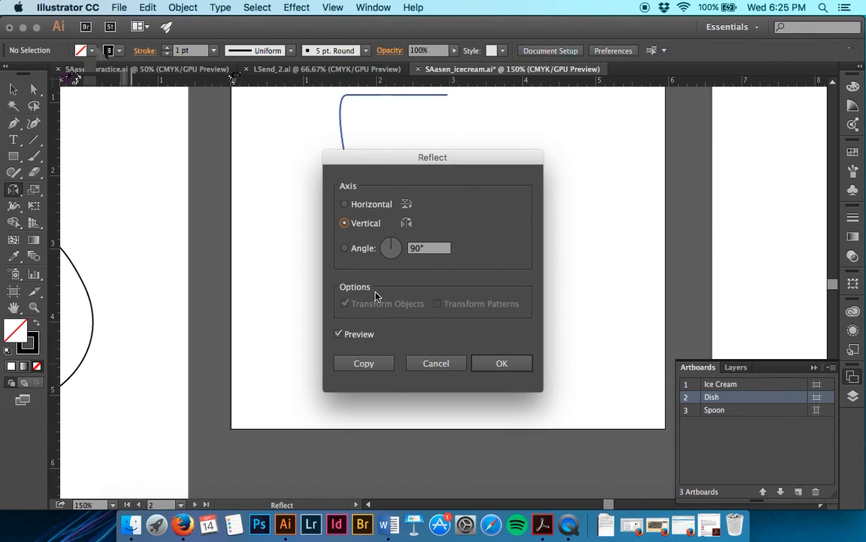
left_click(397, 248)
left_click(395, 250)
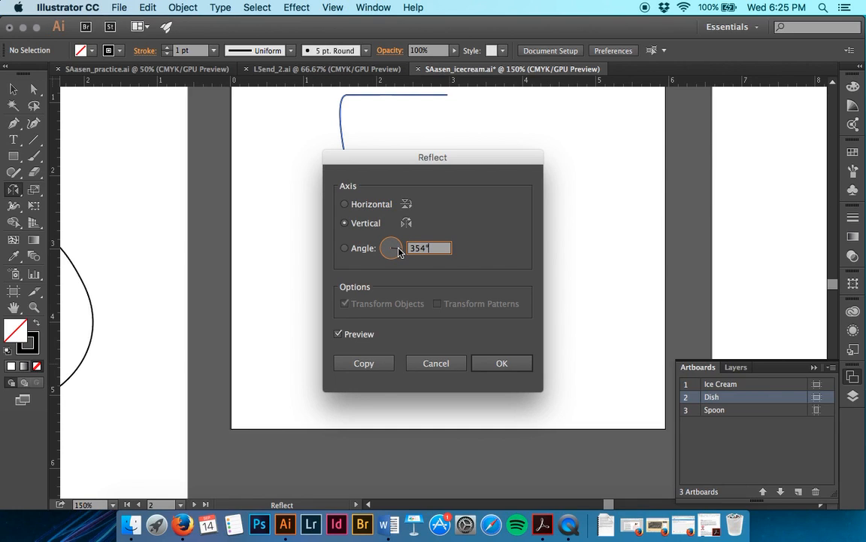
left_click(395, 248)
left_click(345, 223)
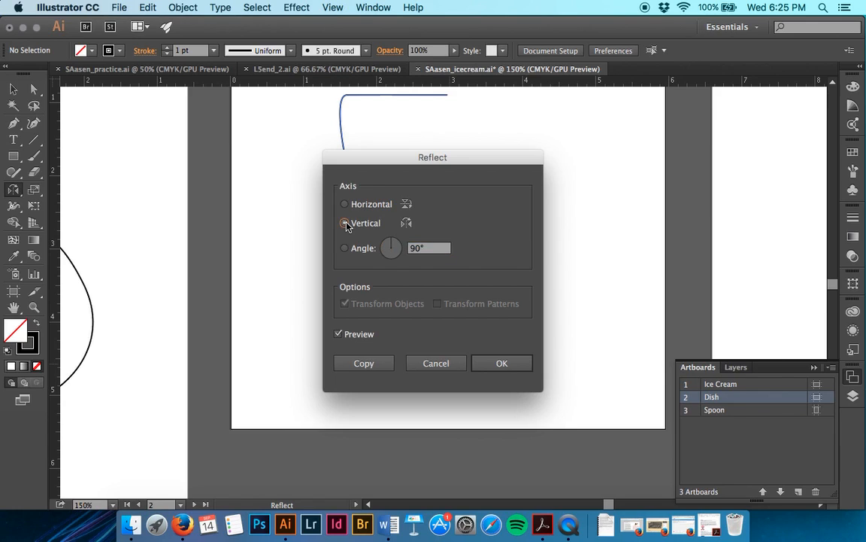
left_click(503, 363)
scroll(512, 364, "up", 2)
scroll(513, 364, "up", 1)
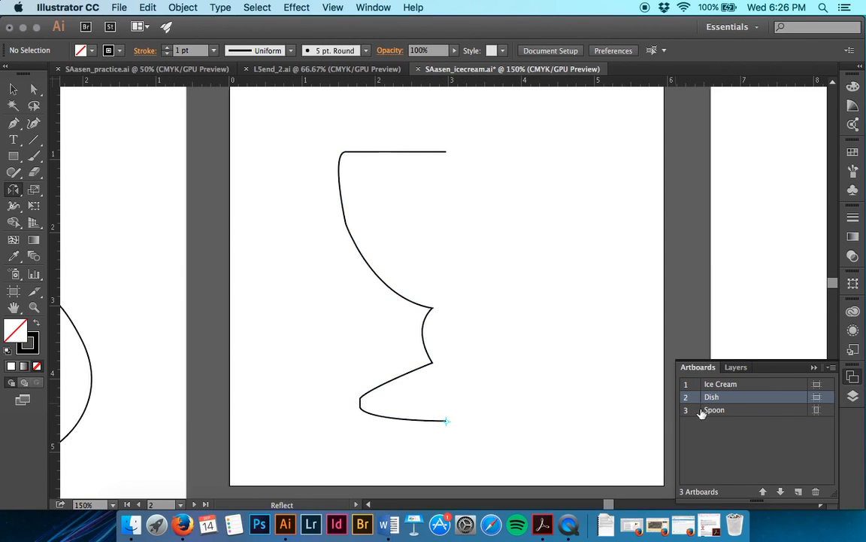
Step: Expand the artwork layer and toggle the topmost path's visibility to check which object it is
left_click(733, 369)
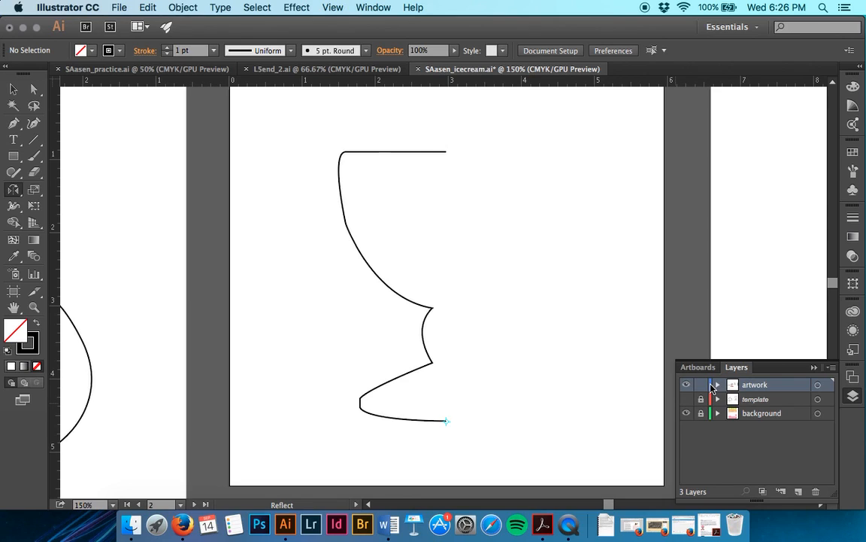
left_click(718, 384)
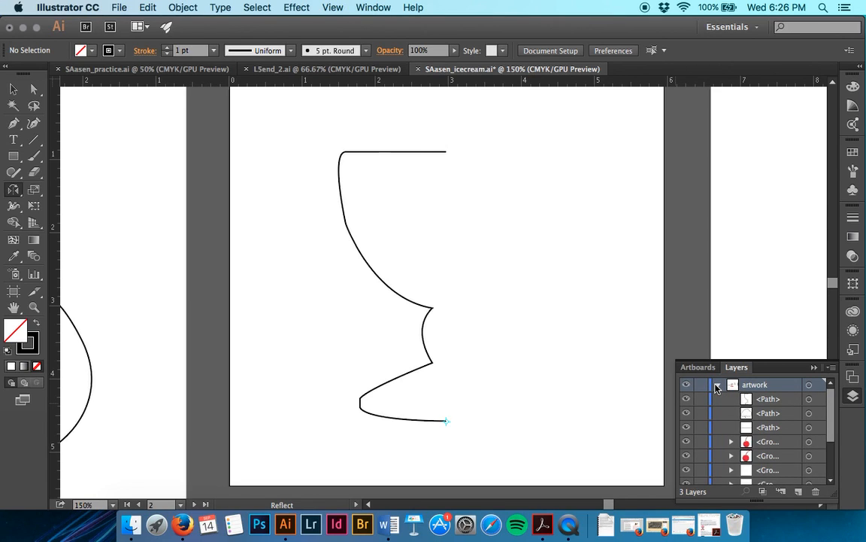
left_click(686, 401)
left_click(687, 402)
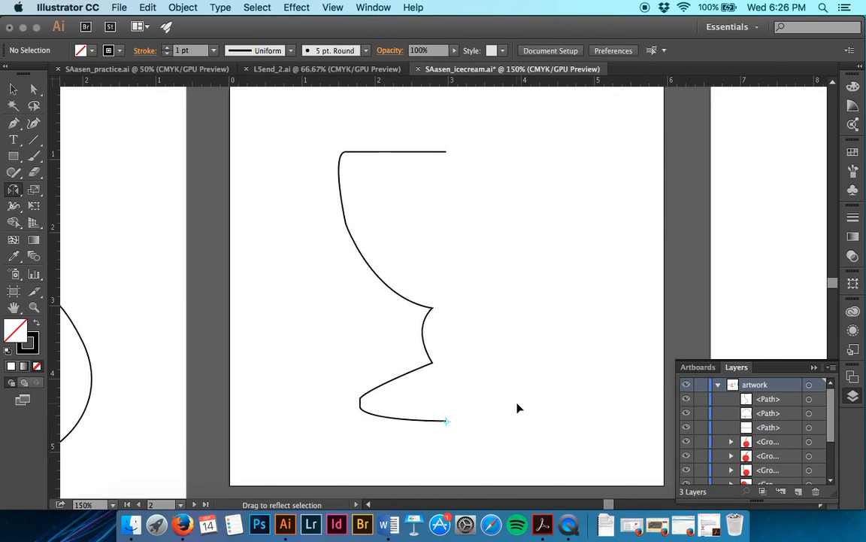
Step: Try to flip the original dish half sideways with Reflect, using its lower open endpoint as the reference point
scroll(517, 408, "down", 2)
scroll(518, 408, "right", 1)
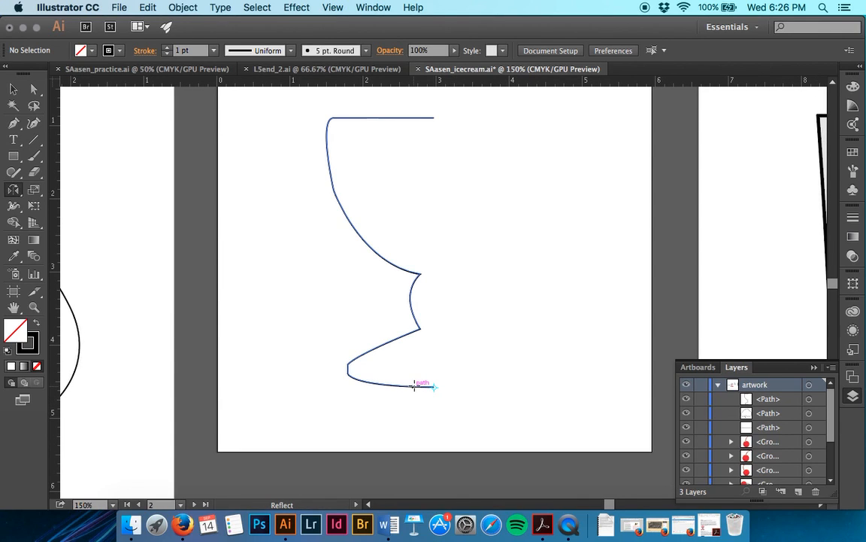
left_click(14, 89)
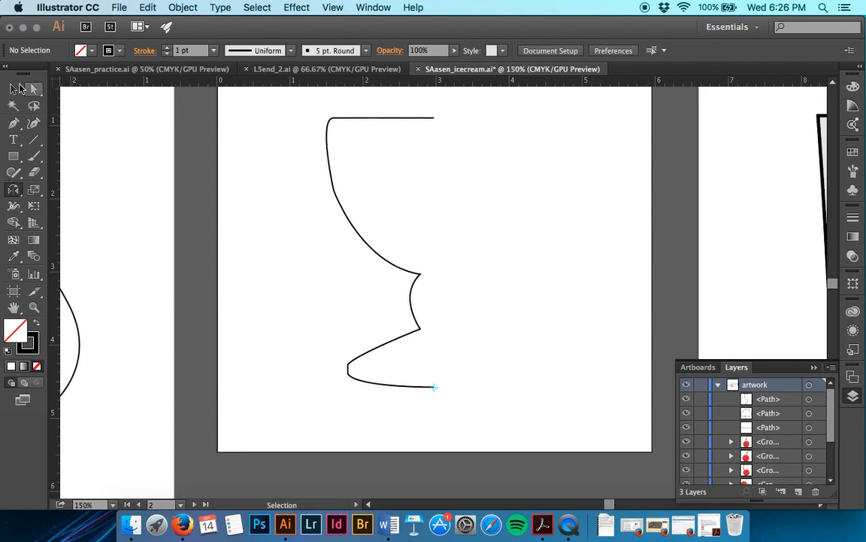
left_click(354, 225)
left_click(15, 188)
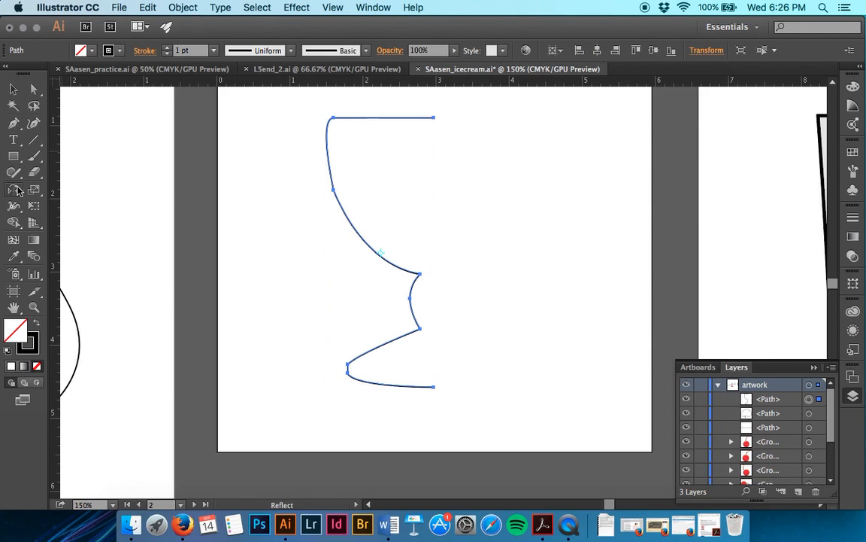
left_click_drag(431, 394, 328, 390)
key("super+equal")
key("super+equal")
key("super+equal")
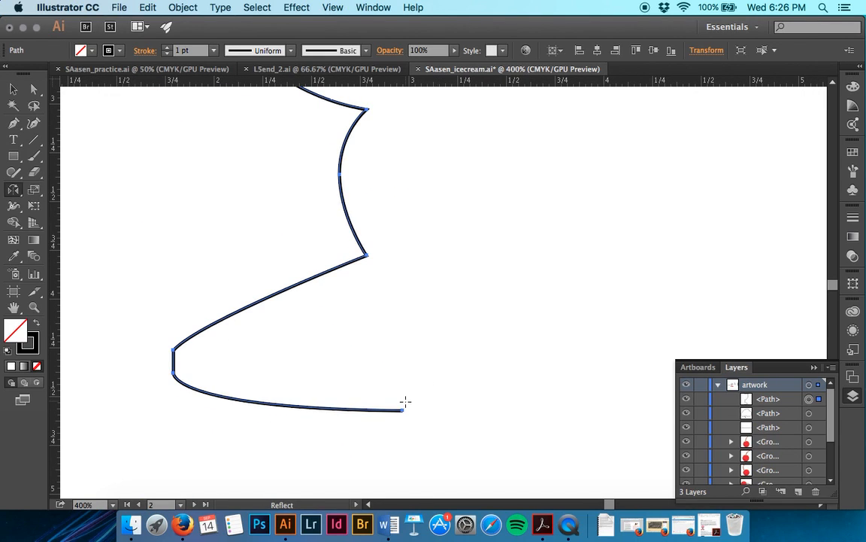
left_click(403, 410)
left_click_drag(403, 368, 414, 352)
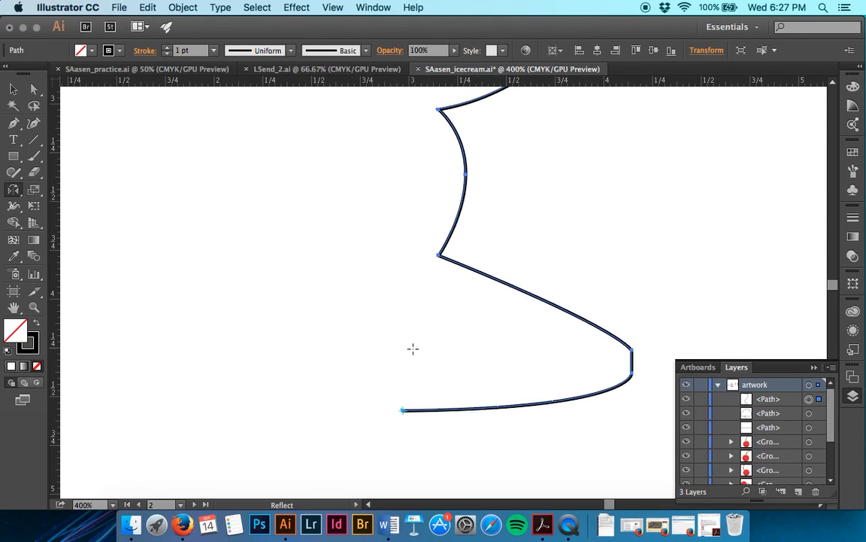
Step: Undo the reflection of the original dish half
key("super+minus")
key("super+minus")
scroll(413, 348, "up", 5)
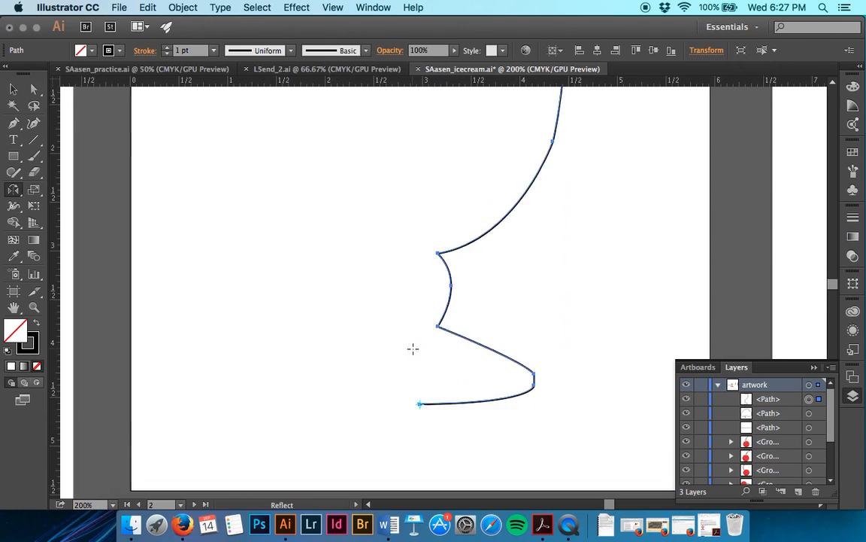
scroll(413, 348, "down", 2)
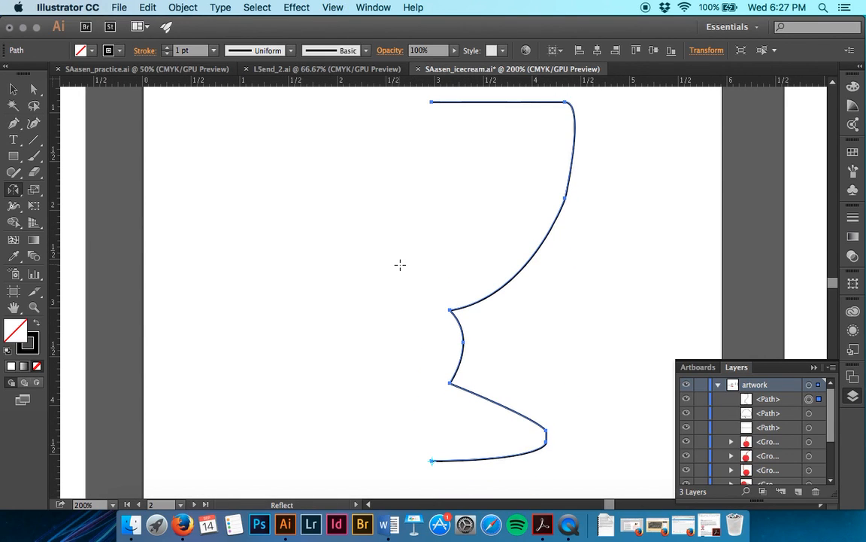
left_click_drag(400, 264, 400, 263)
Step: Copy the dish half and paste the copy in place
left_click(13, 88)
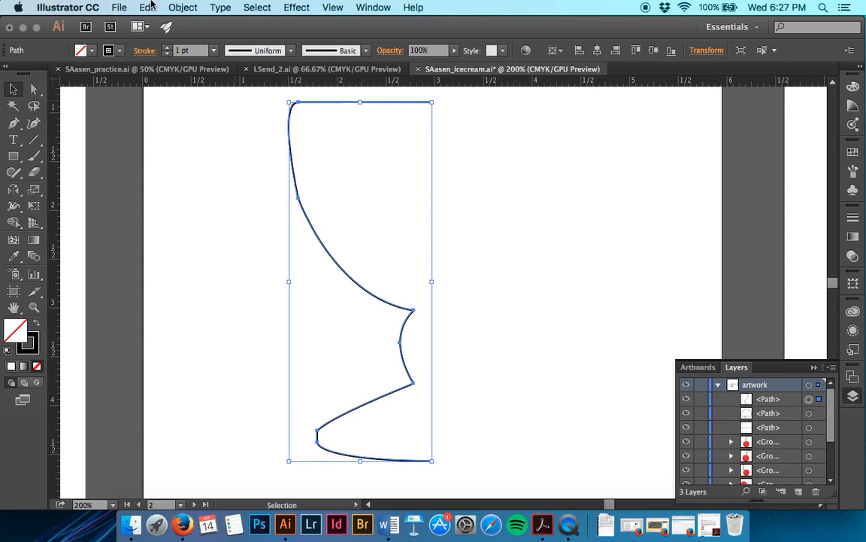
left_click(147, 8)
left_click(154, 70)
left_click(148, 7)
left_click(159, 122)
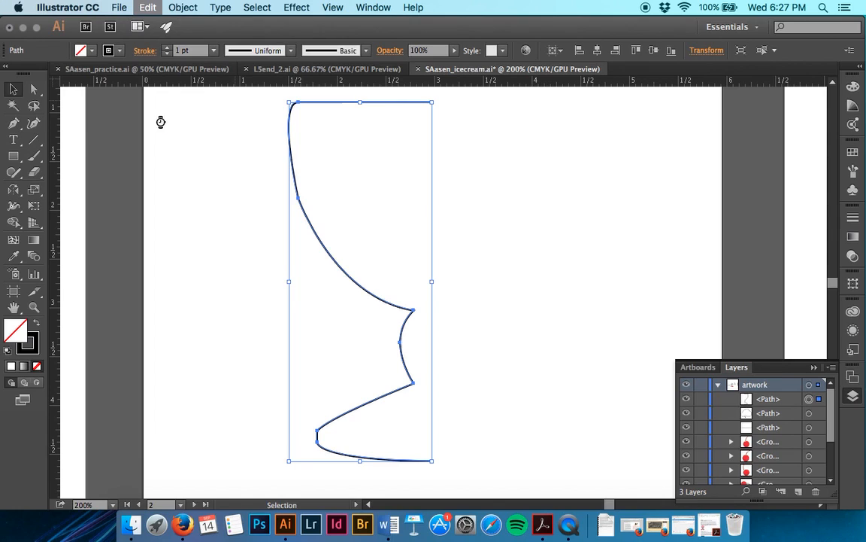
Step: Reflect the pasted dish half across a vertical axis about its lower open endpoint to form the opposite side
scroll(504, 373, "down", 2)
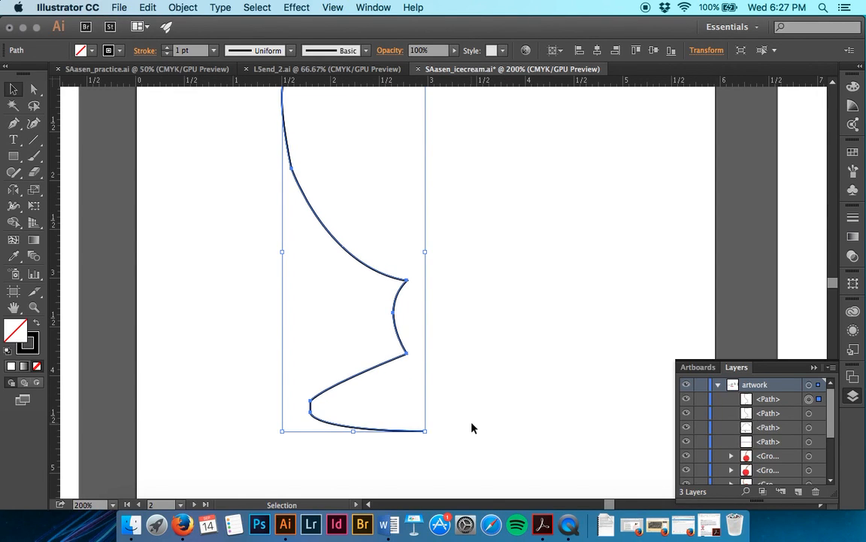
key("o")
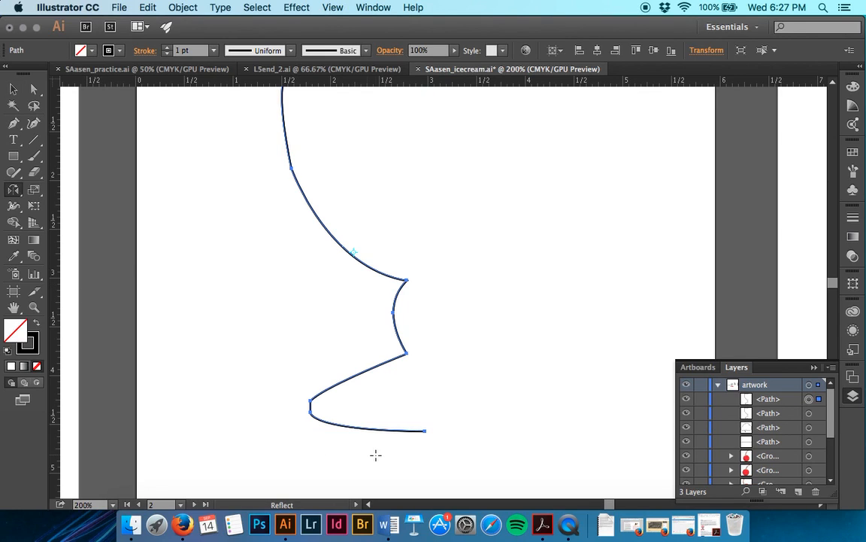
key("ctrl+=")
key("ctrl+=")
scroll(376, 454, "down", 6)
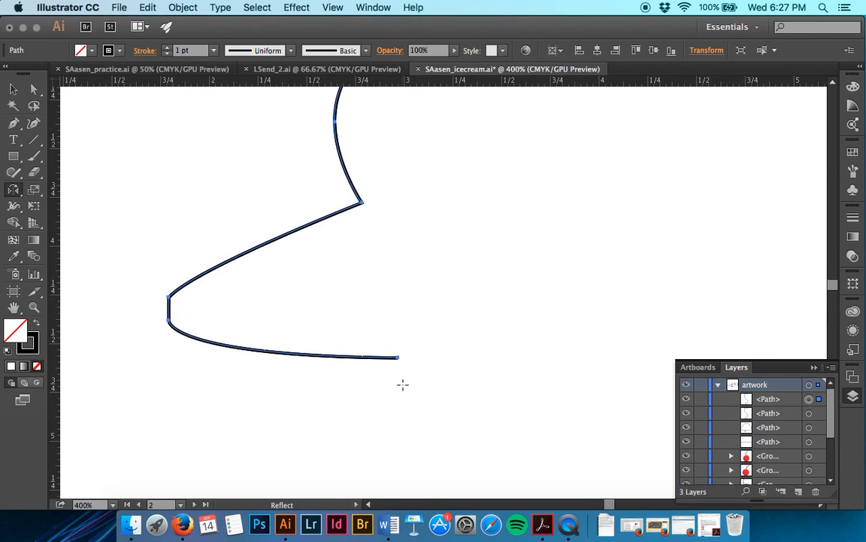
left_click(398, 357)
left_click_drag(389, 322, 406, 309)
Step: Undo the reflection of the pasted dish half and redo it
scroll(406, 308, "up", 1)
scroll(406, 308, "up", 10)
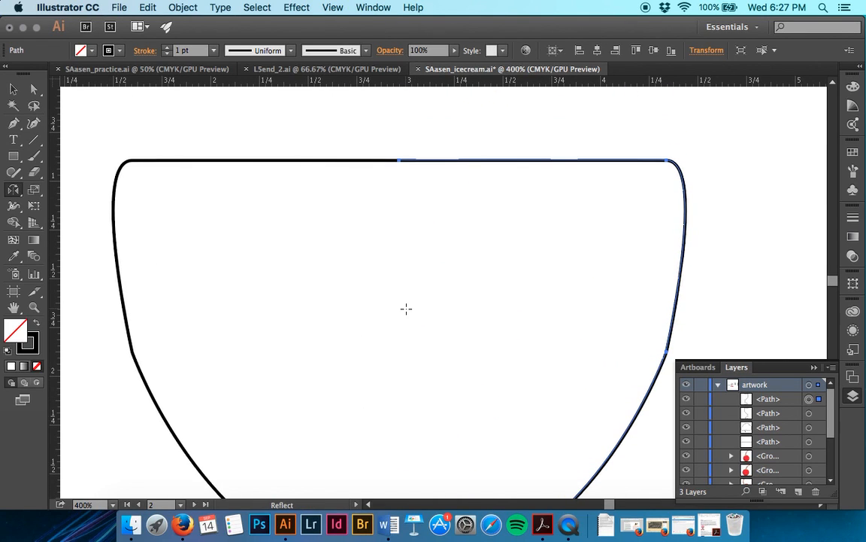
key("super+minus")
key("super+minus")
left_click(429, 203)
key("super+z")
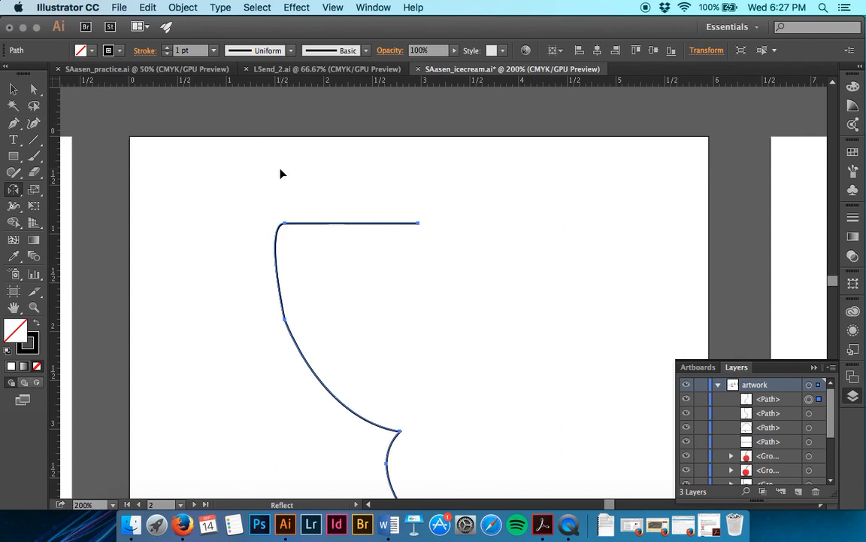
left_click(149, 7)
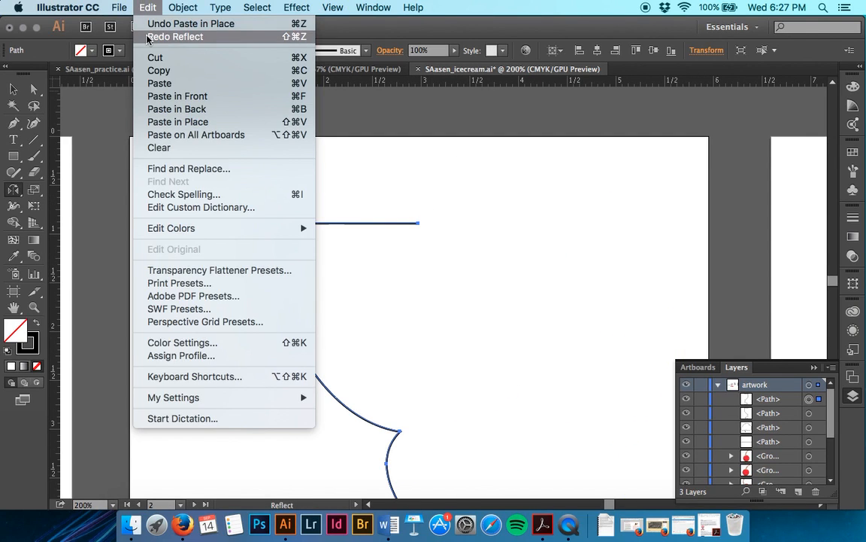
left_click(147, 37)
Step: Select both dish halves and join them into a single path
left_click(14, 89)
left_click_drag(366, 182, 565, 492)
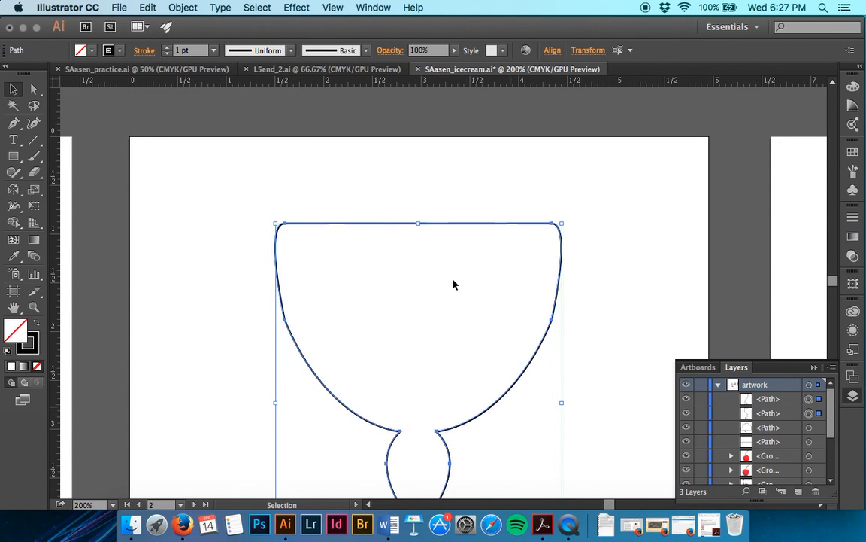
key("super+j")
left_click(410, 176)
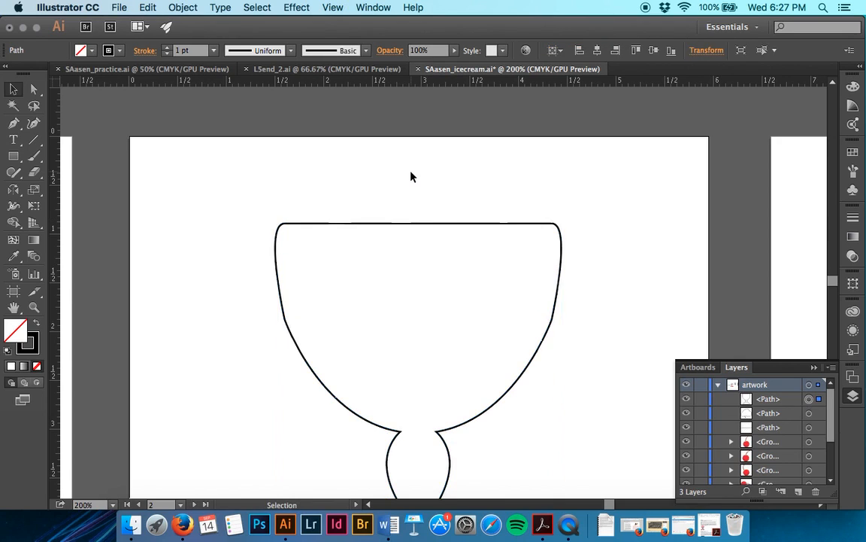
Step: Move the joined dish outline about 0.4 in to the right on its artboard and undo the extra move
scroll(410, 176, "down", 5)
left_click_drag(455, 329, 409, 331)
key("super+z")
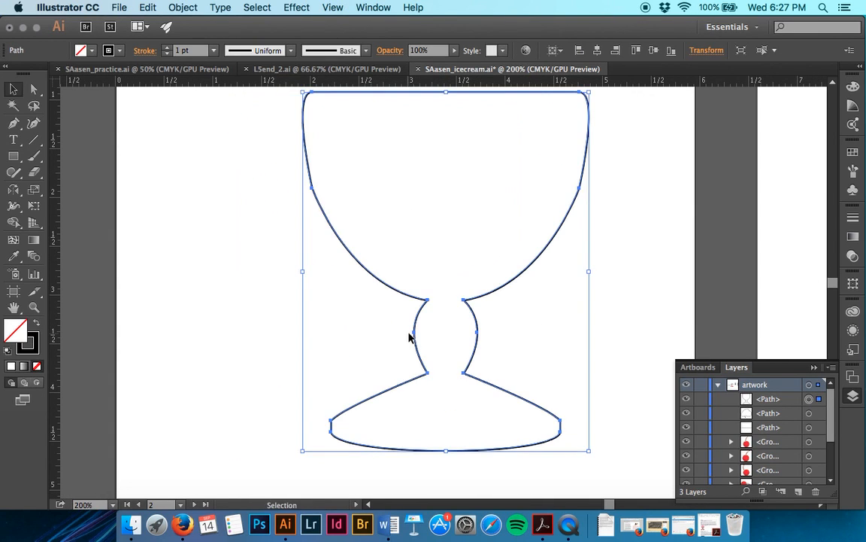
Step: Fit the Dish artboard in the window and show the layers again
left_click(698, 367)
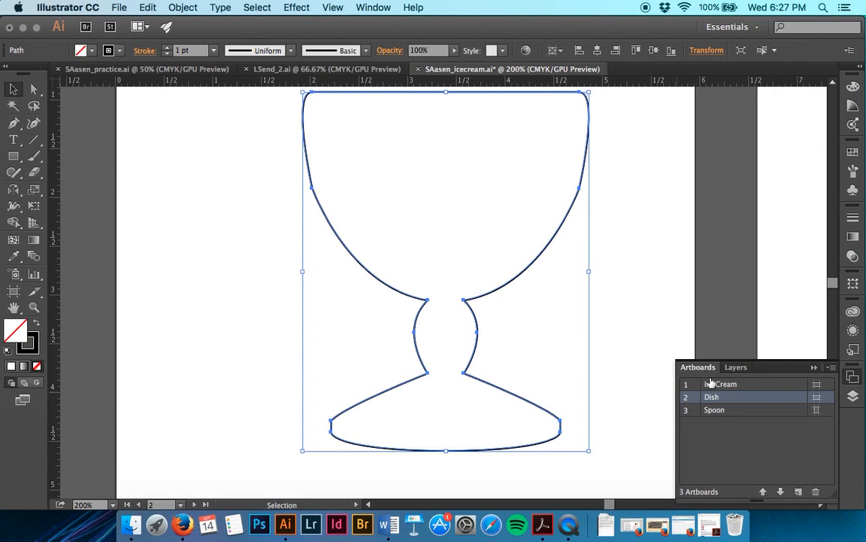
double_click(689, 398)
left_click(736, 368)
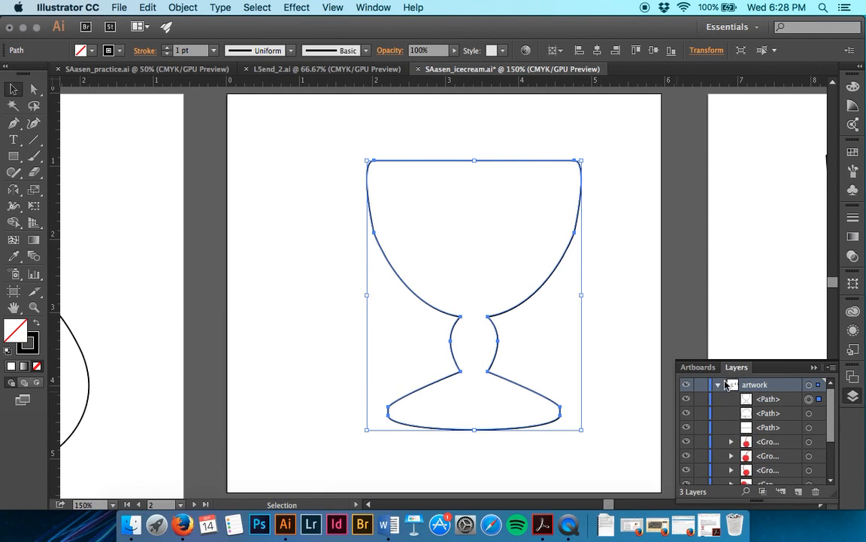
Step: Collapse the artwork layer, make the template layer visible, and deselect the dish outline
left_click(718, 385)
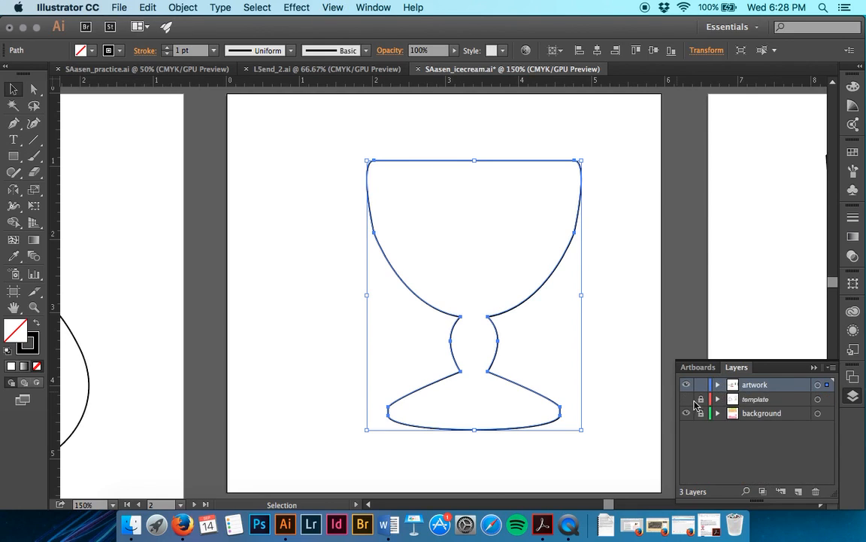
left_click(686, 398)
left_click(628, 305)
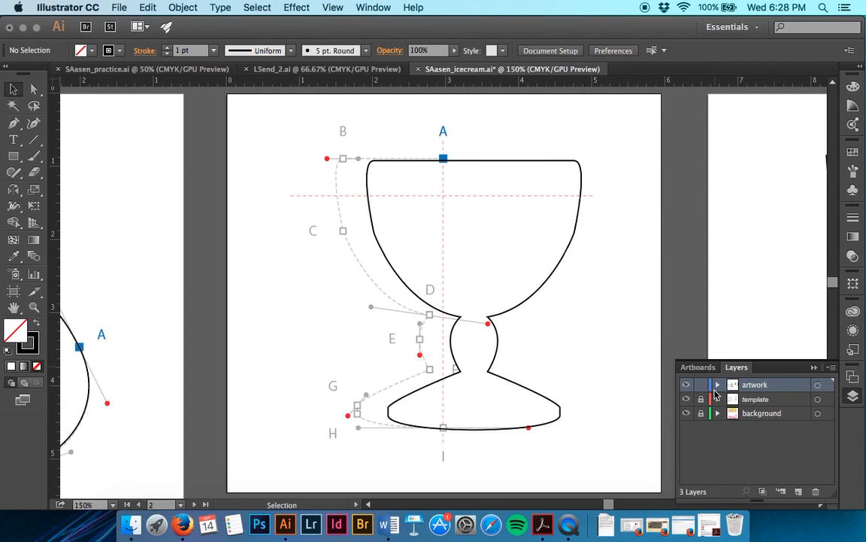
Step: Go to the Ice Cream artboard and examine at 300% how closely the traced outline follows the template
left_click(697, 368)
double_click(688, 385)
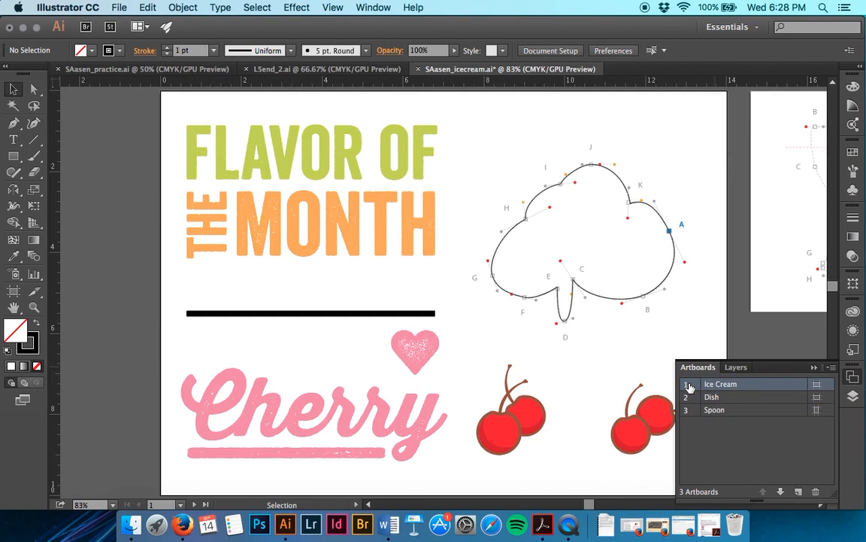
key("super+equal")
key("super+equal")
key("super+equal")
key("super+equal")
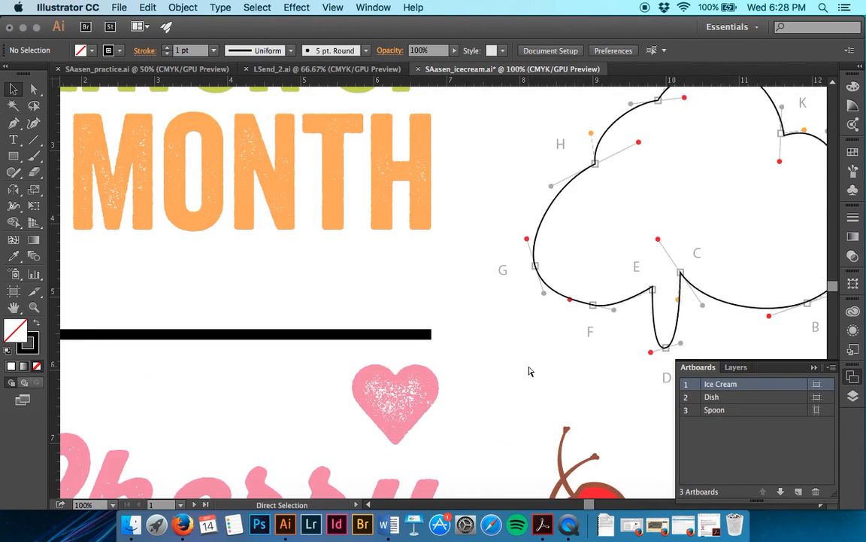
scroll(529, 370, "right", 10)
scroll(529, 370, "up", 5)
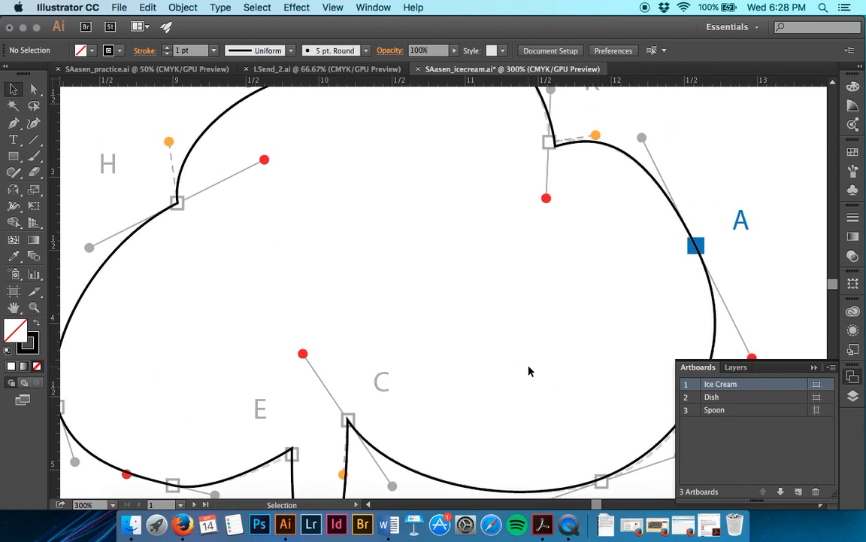
scroll(529, 370, "down", 5)
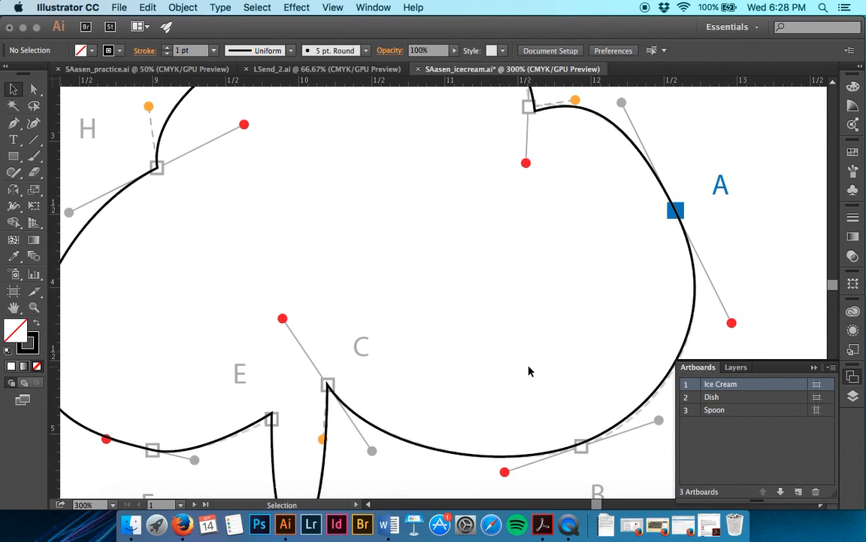
scroll(529, 370, "up", 12)
scroll(528, 370, "left", 3)
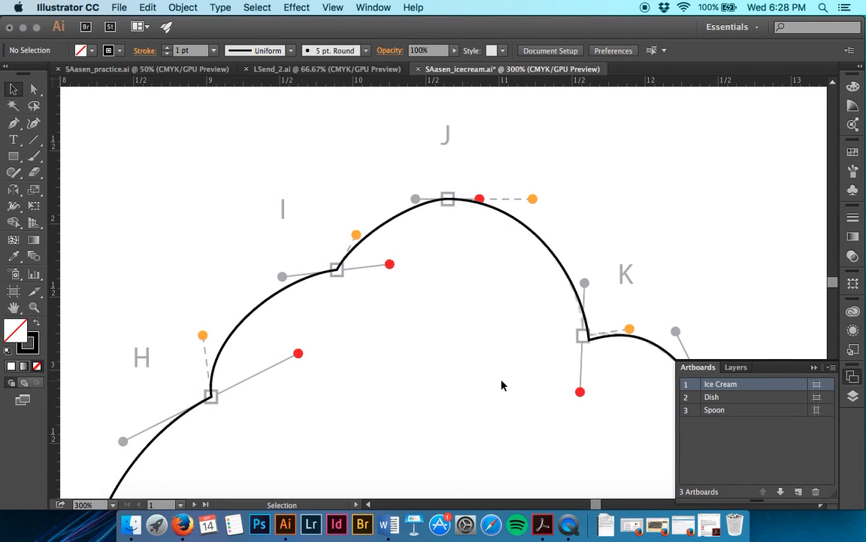
scroll(503, 385, "down", 11)
scroll(502, 385, "right", 5)
scroll(502, 385, "down", 3)
scroll(502, 385, "right", 2)
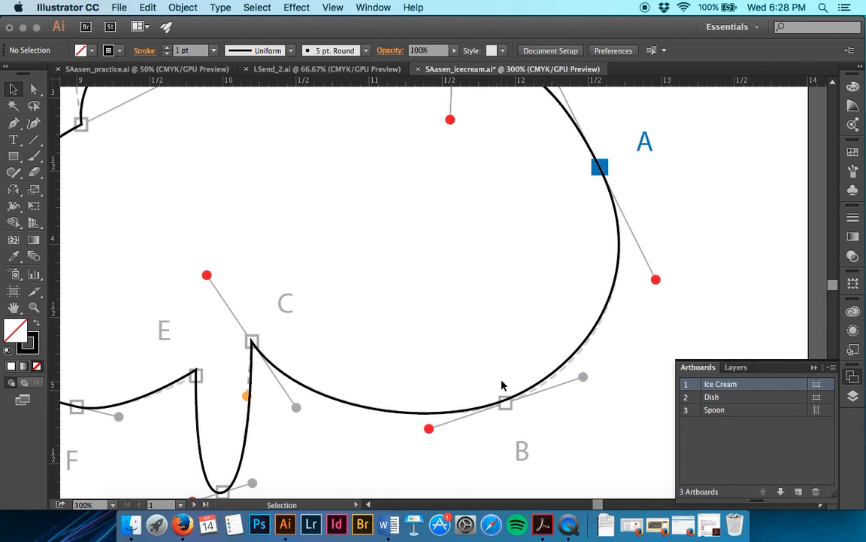
Step: Move the ice cream outline's top anchor point at J straight down to about Y 1.92 in with Direct Selection
key("a")
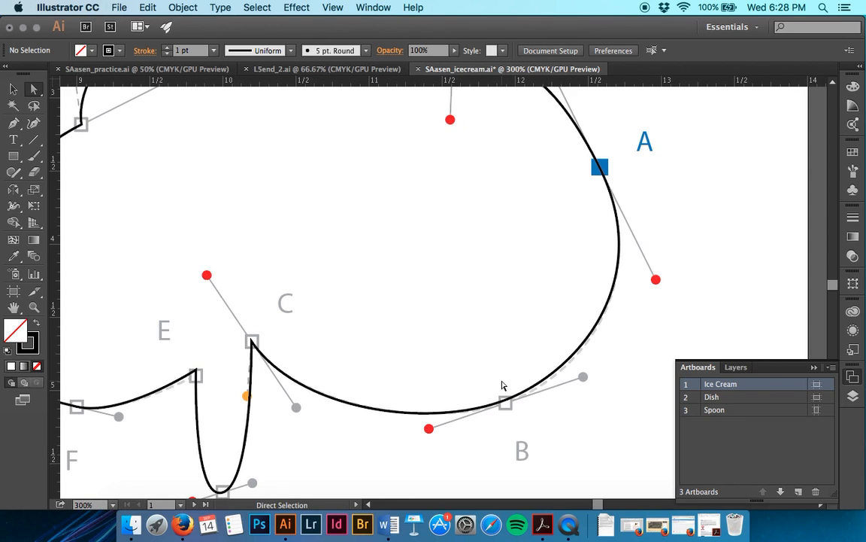
scroll(425, 338, "up", 10)
scroll(425, 339, "left", 4)
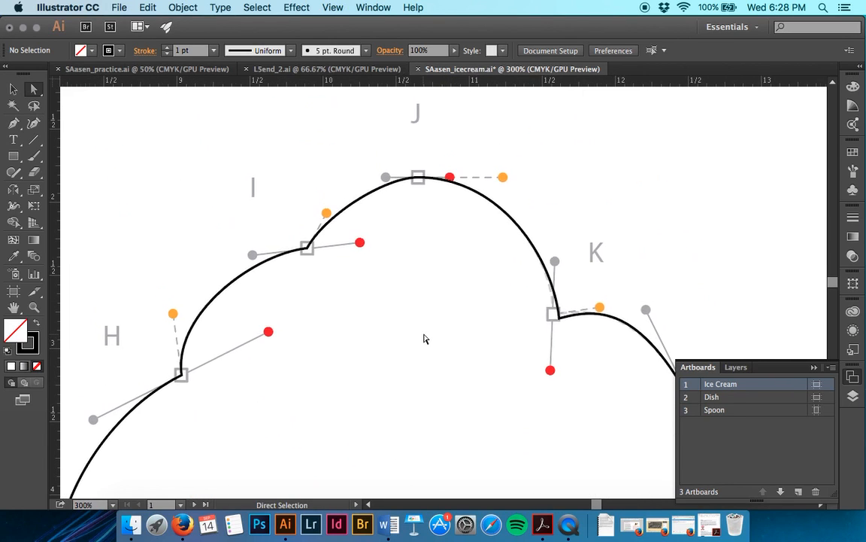
left_click(424, 184)
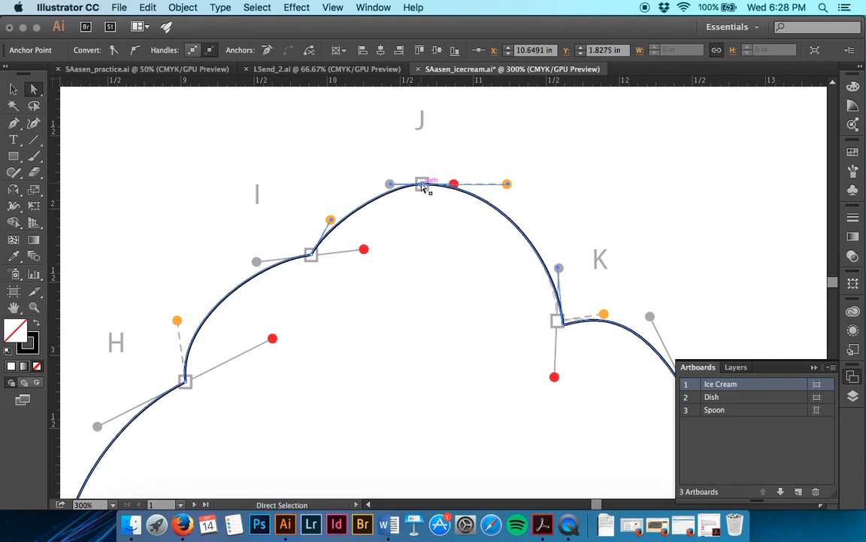
left_click_drag(423, 186, 423, 202)
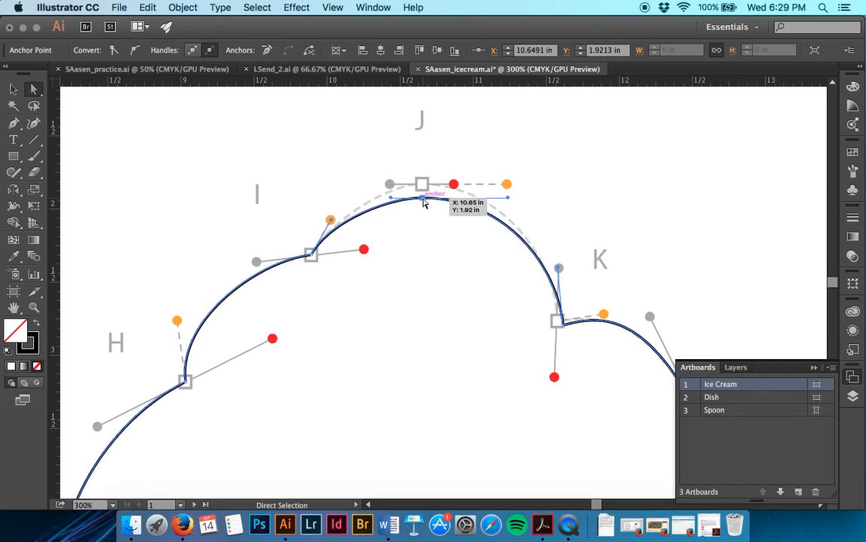
Step: Select the ice cream outline's anchor points at G and H together
scroll(423, 202, "down", 10)
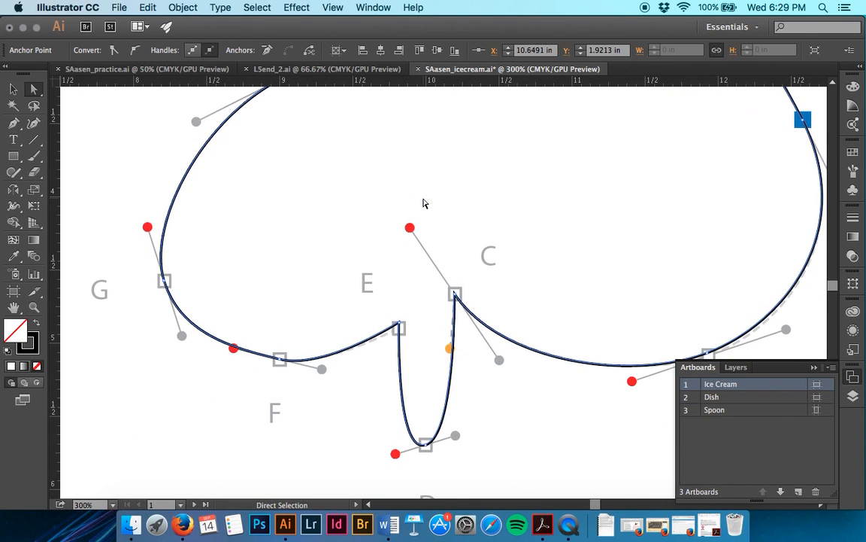
scroll(423, 204, "down", 2)
scroll(424, 203, "left", 3)
scroll(424, 203, "up", 5)
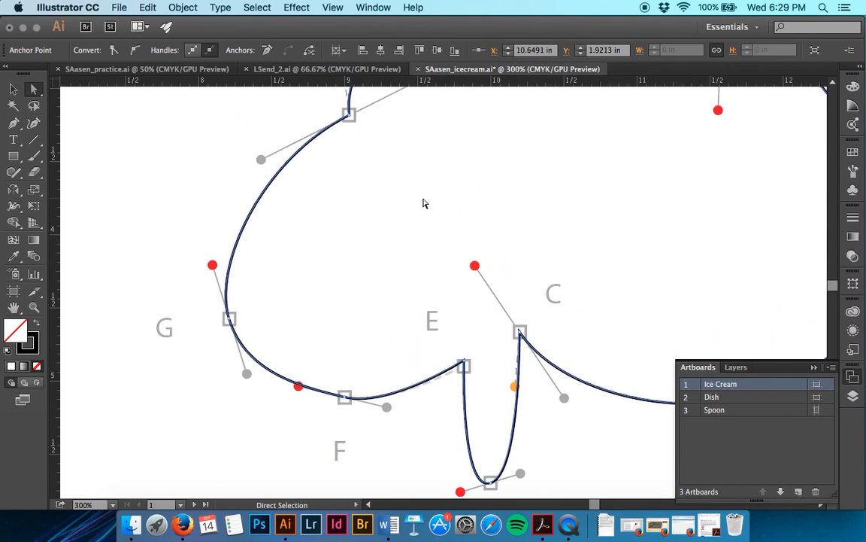
scroll(423, 203, "up", 2)
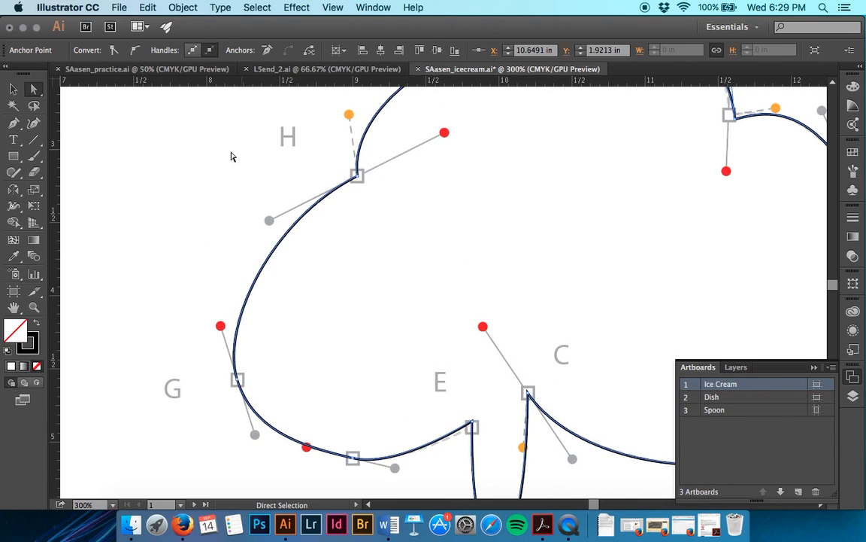
left_click_drag(97, 149, 364, 401)
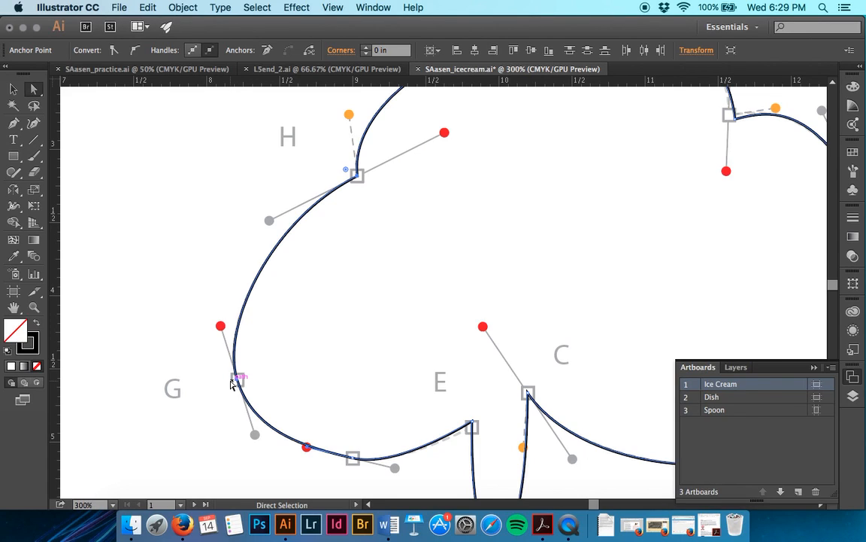
Step: Hide the template layer and show the handles for multiple selected anchor points
left_click(737, 368)
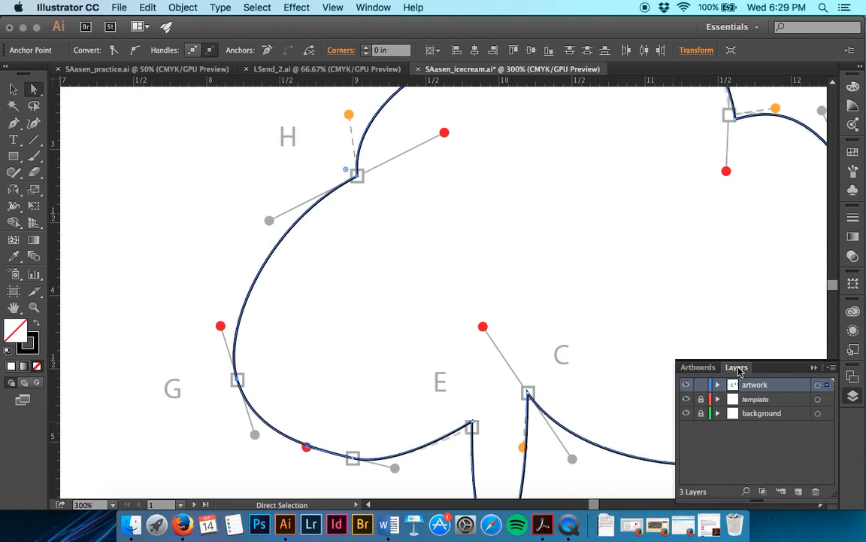
left_click(686, 399)
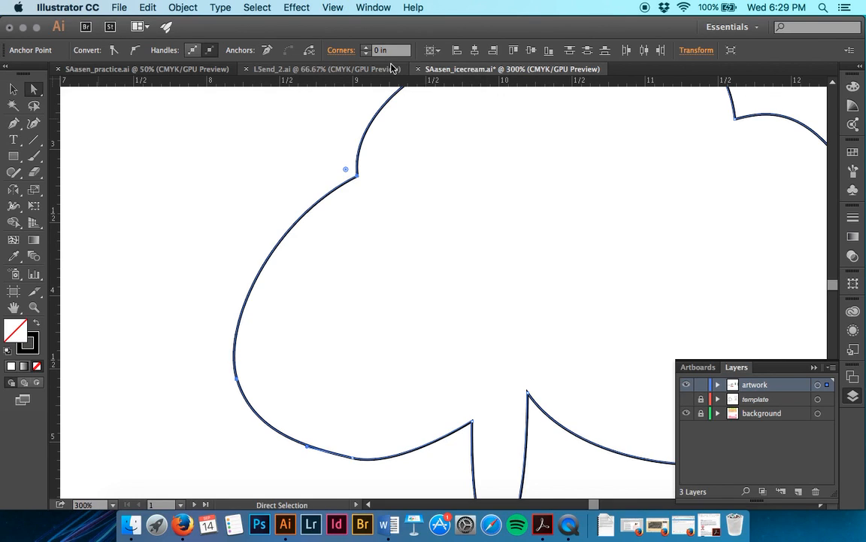
left_click(192, 50)
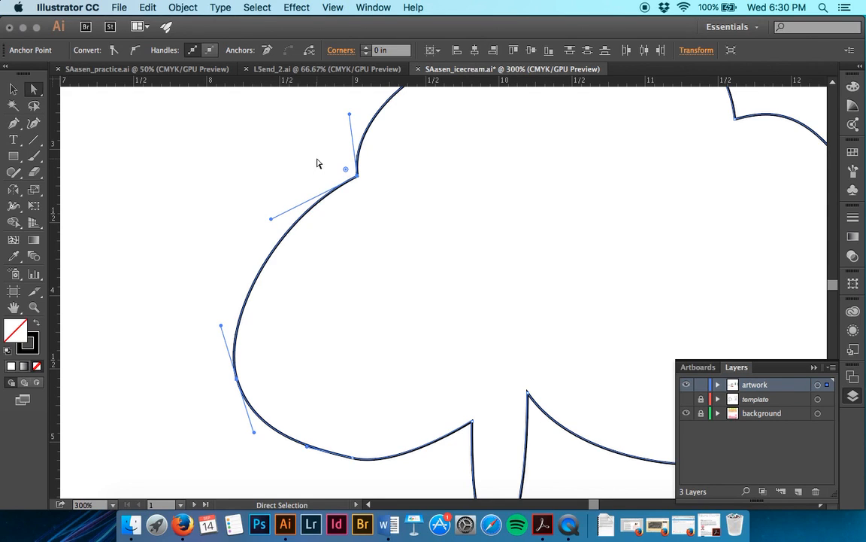
Step: Shorten the lower direction handle of anchor point H and swing it up to nearly horizontal, then deselect the path
left_click(273, 219)
mouse_move(274, 222)
left_mouse_down()
mouse_move(290, 216)
mouse_move(286, 197)
mouse_move(314, 183)
left_mouse_up()
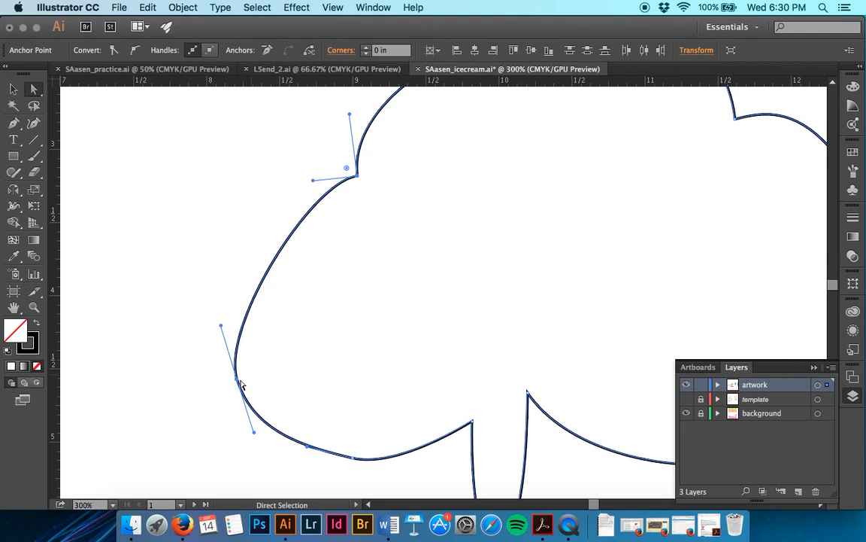
left_click(219, 327)
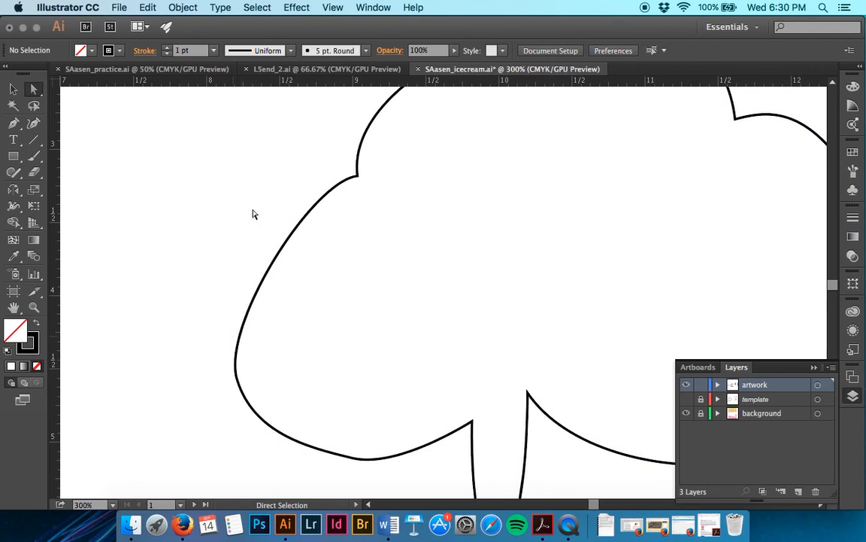
Step: Reselect anchor points G and H, swing G's handles toward vertical, and collapse G's upper handle onto its anchor
left_click_drag(114, 134, 361, 416)
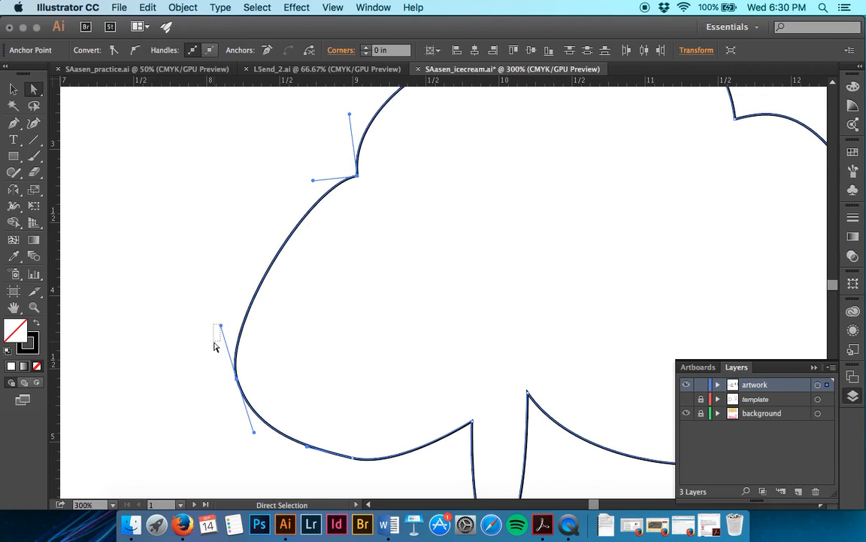
left_click(215, 344)
left_click_drag(116, 130, 368, 426)
left_click_drag(254, 436, 236, 435)
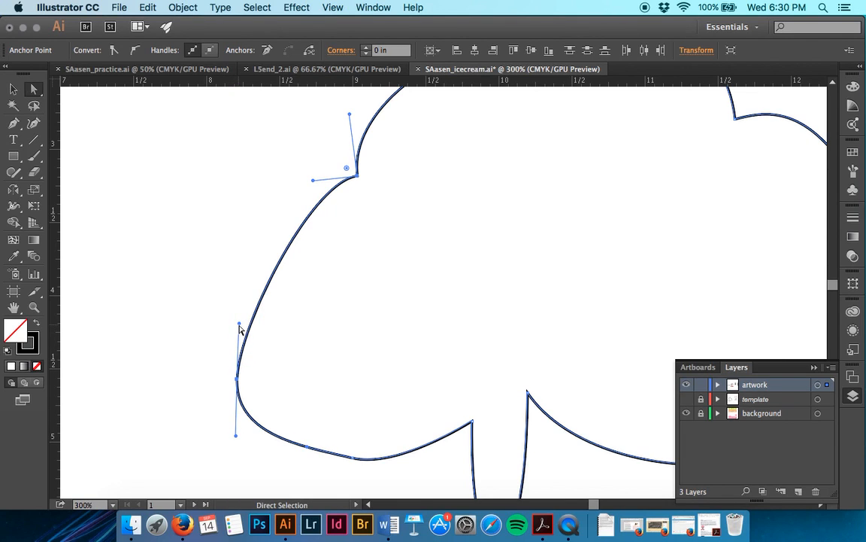
left_click_drag(241, 326, 230, 381)
left_click(214, 339)
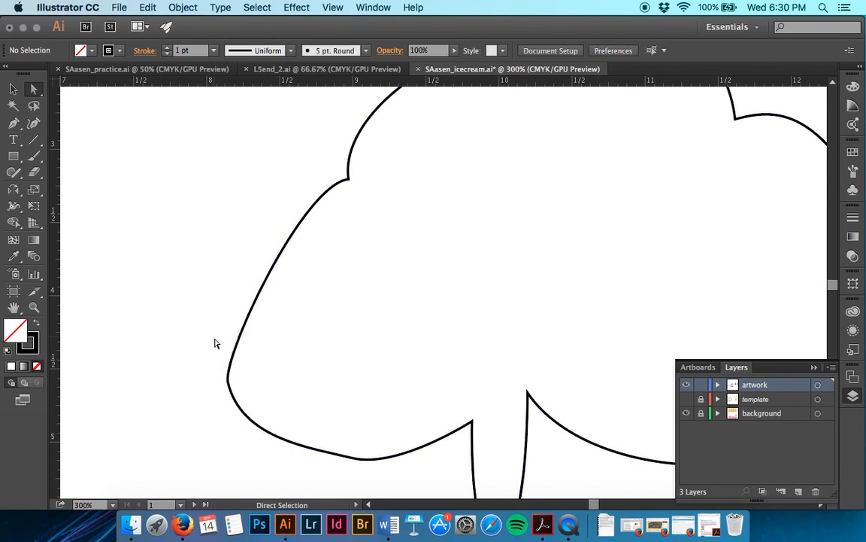
Step: Extend the upper handle of anchor point G and angle H's lower handle upward to round the left side of the ice cream
left_click(229, 382)
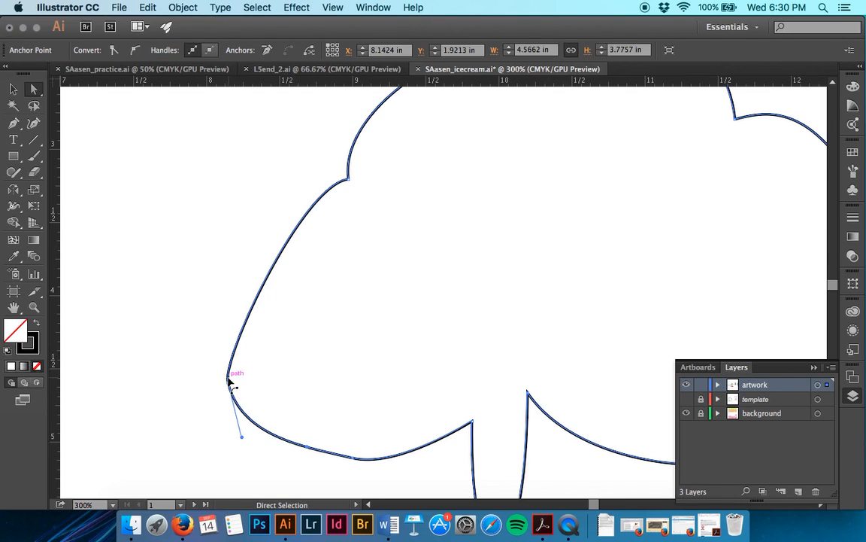
left_click(229, 384)
left_click_drag(223, 357, 220, 289)
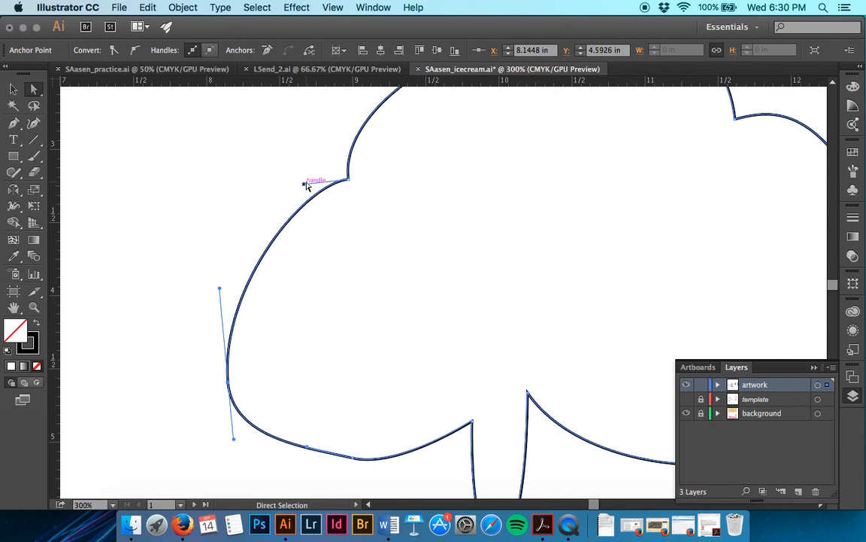
left_click_drag(304, 184, 331, 158)
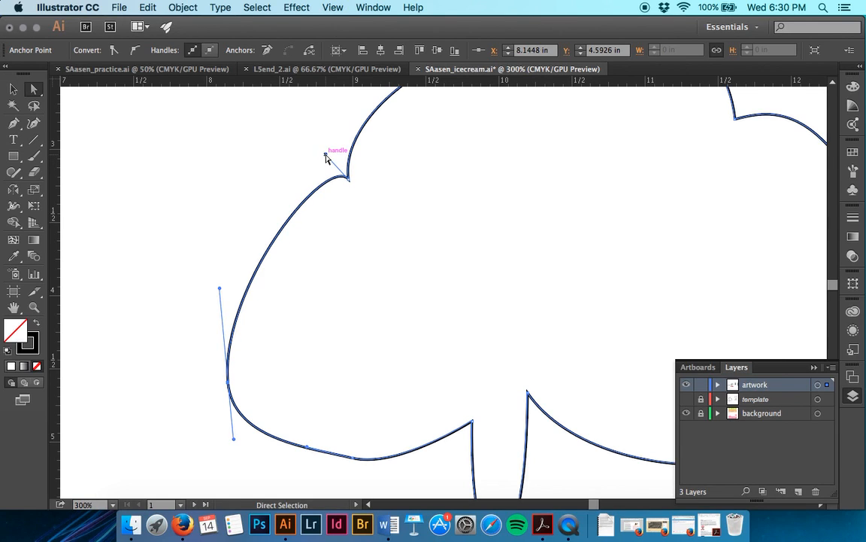
left_click(218, 277)
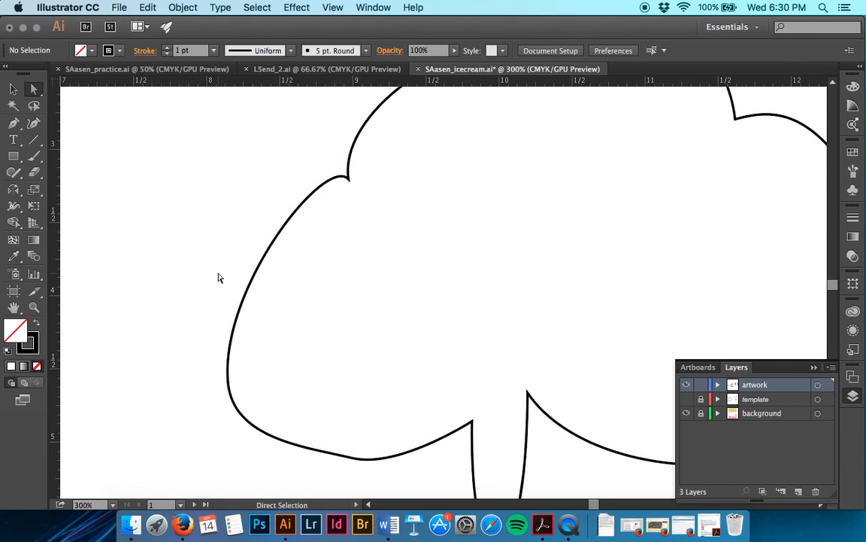
key("v")
key("a")
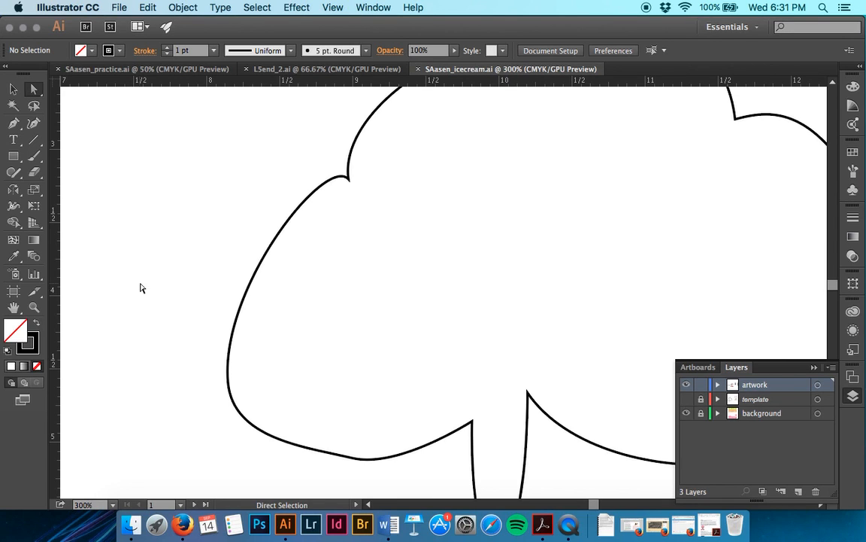
Step: View the cherries, heart and lettering around the ice cream outline at 150%
scroll(140, 288, "down", 10)
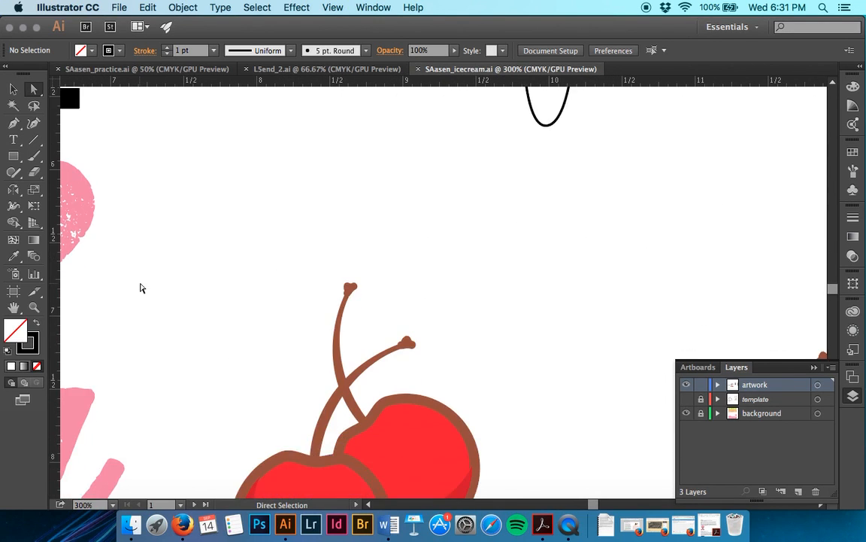
scroll(139, 288, "down", 2)
scroll(140, 288, "left", 2)
key("super+minus")
key("super+minus")
key("super+minus")
key("super+minus")
key("super+minus")
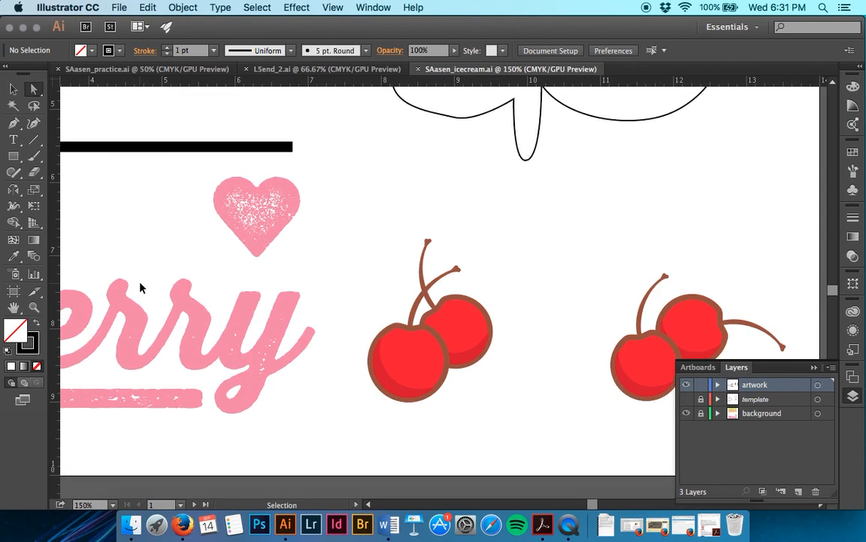